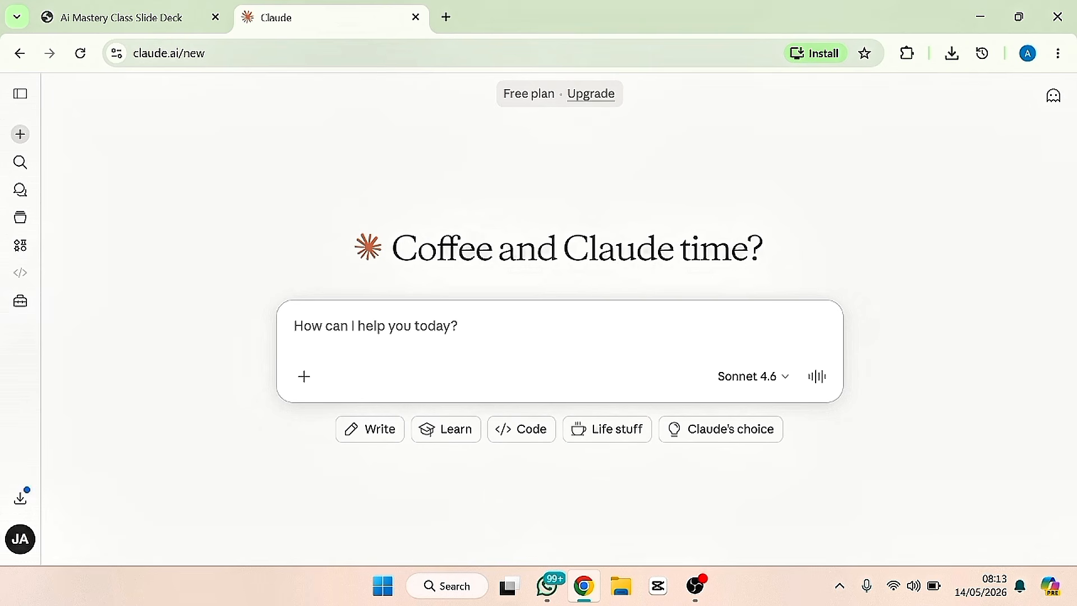
Step: Write a prompt for a premium Nigerian food flyer in "JOHNAB Kitchen" style: white background, food doodles, red-and-black typography, circular plates, portrait social media poster composition
text(create)
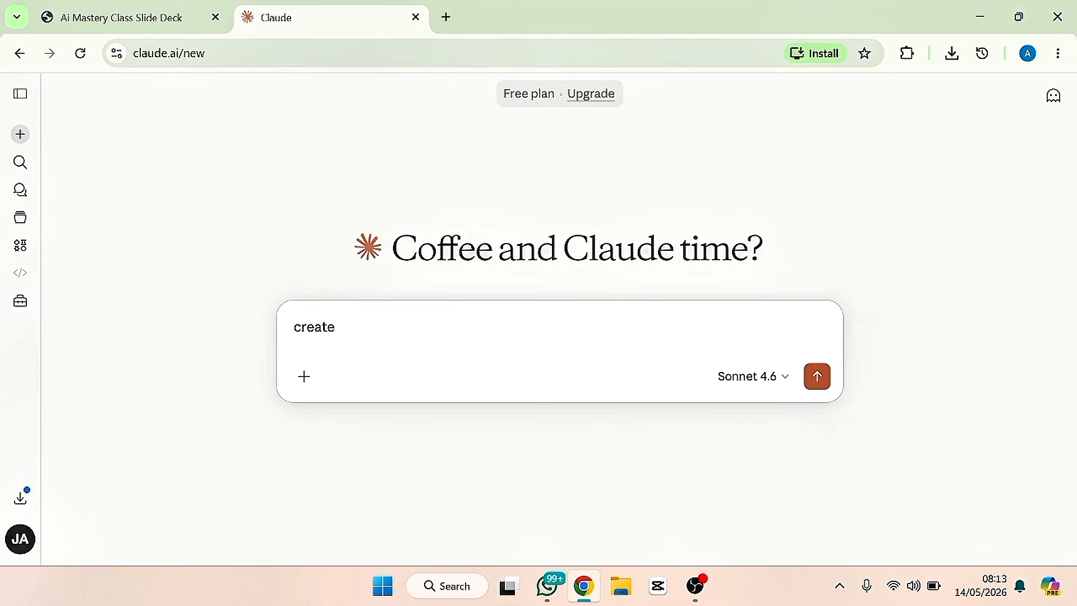
text( a premium nigeris)
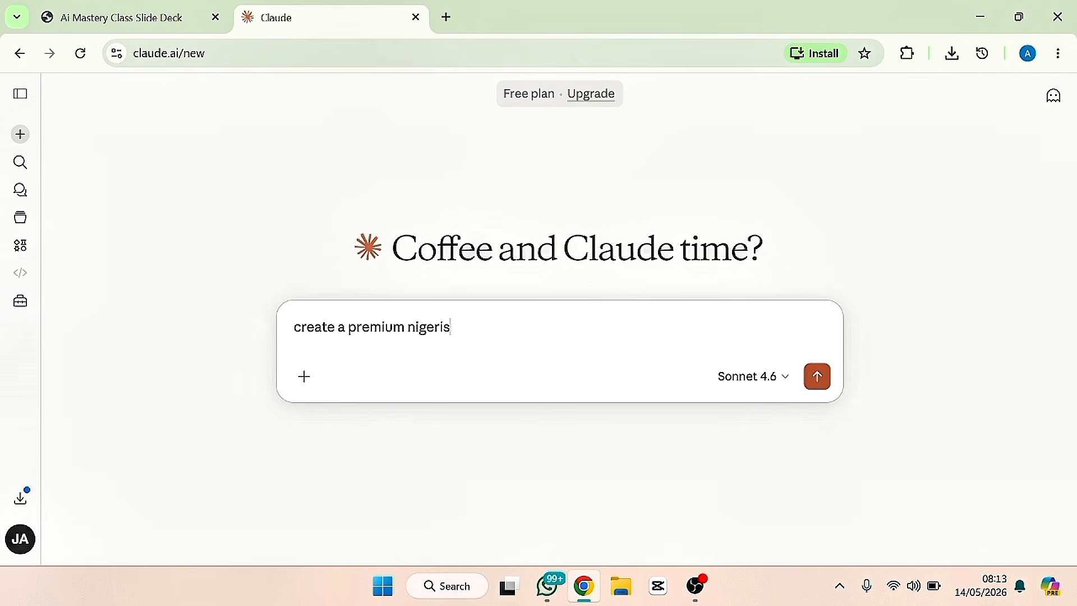
key(BackSpace)
text(a food flyer in the exact "JOHNAB kitcen)
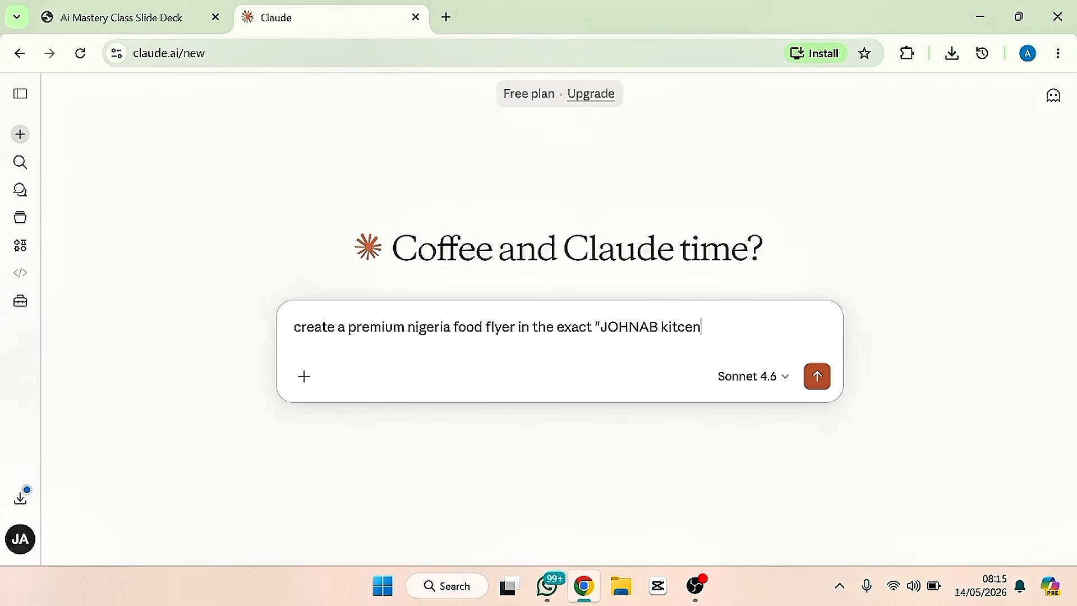
text(", branding style: clea)
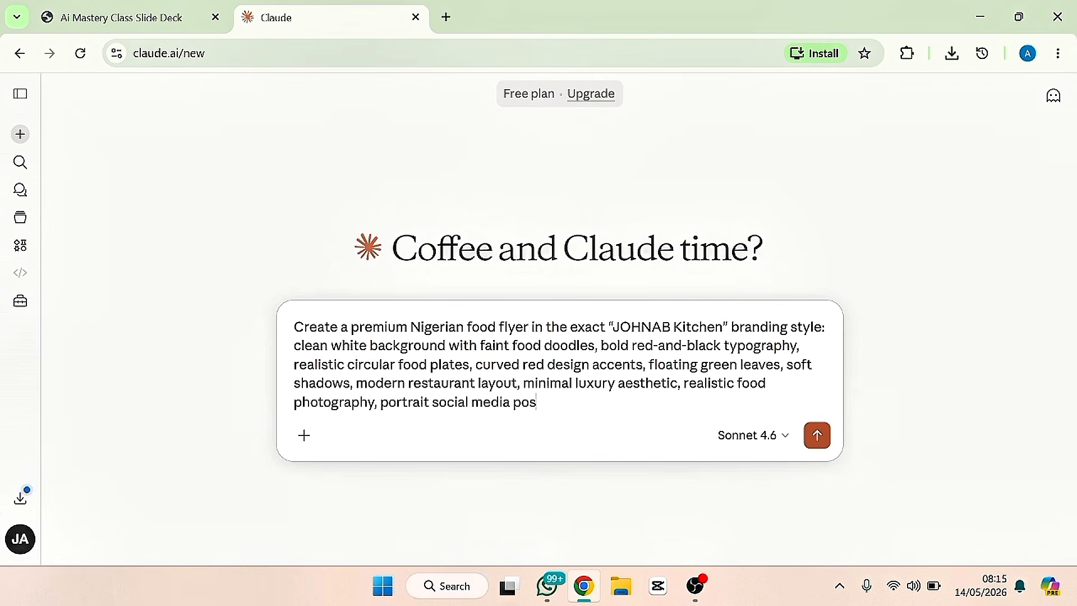
text(ter composition.)
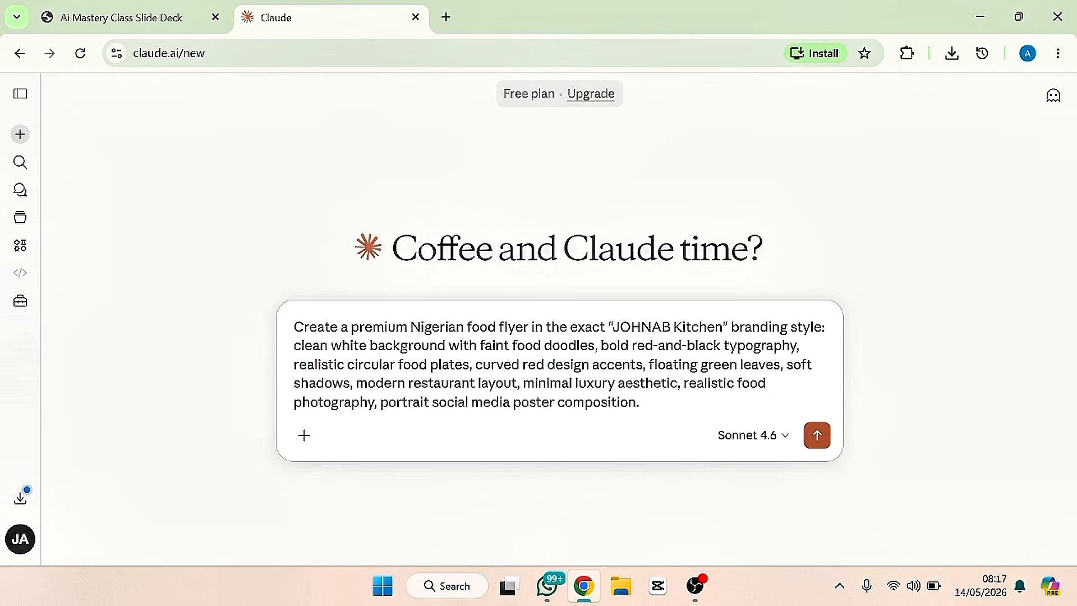
Step: Append "acts as my prompt engineer and write a detailed prompt to get a better result." and send the message
text(acr)
key(BackSpace)
text(t)
text(s as professional)
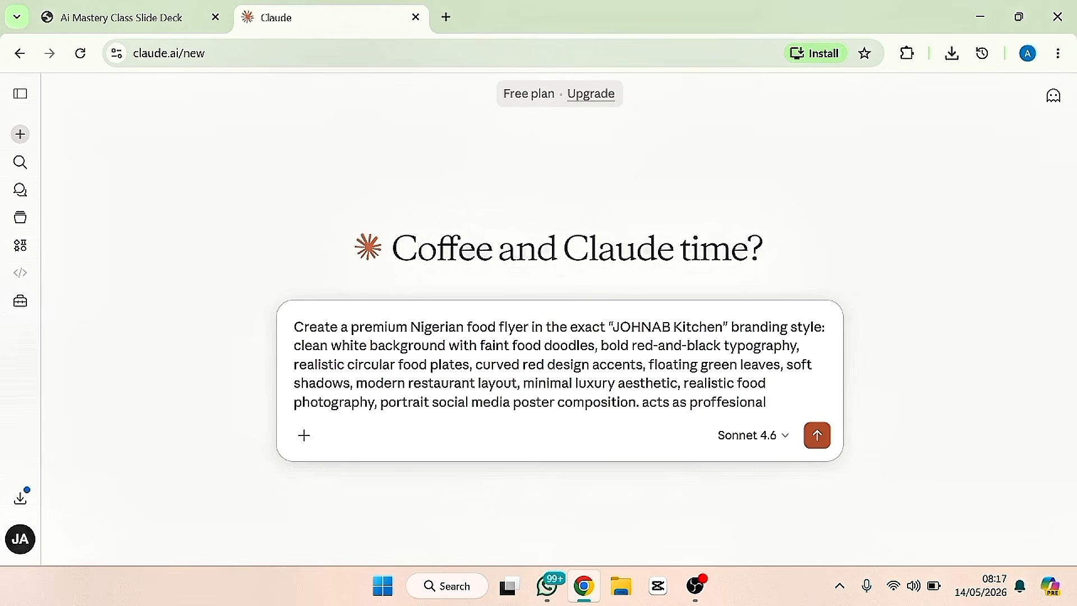
key(ctrl+BackSpace)
text(my prompt engineer and write a detailed)
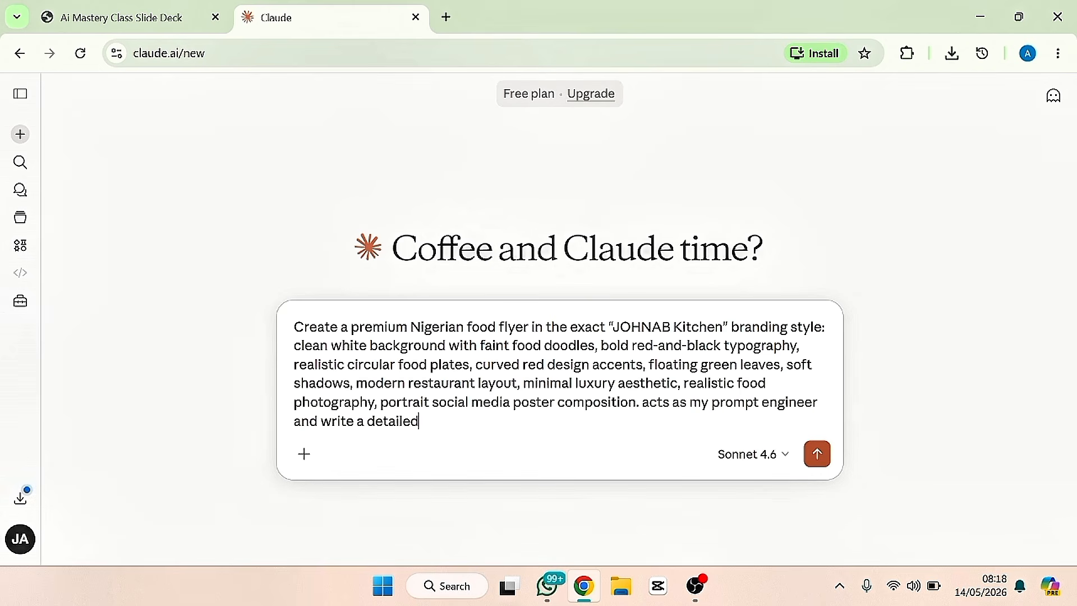
text( prompt to get a better res)
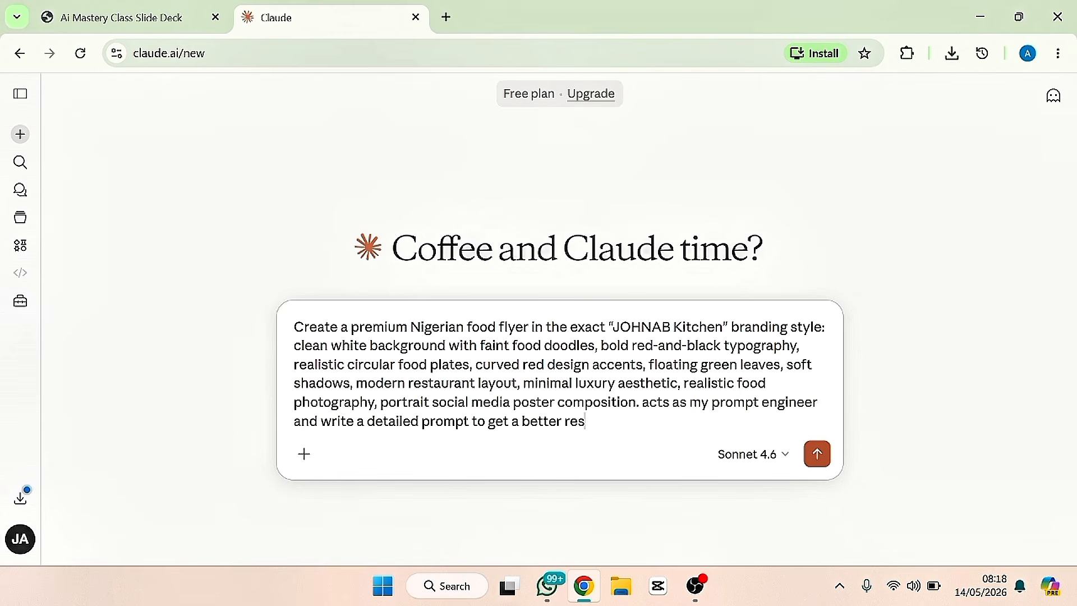
text(ult)
key(BackSpace)
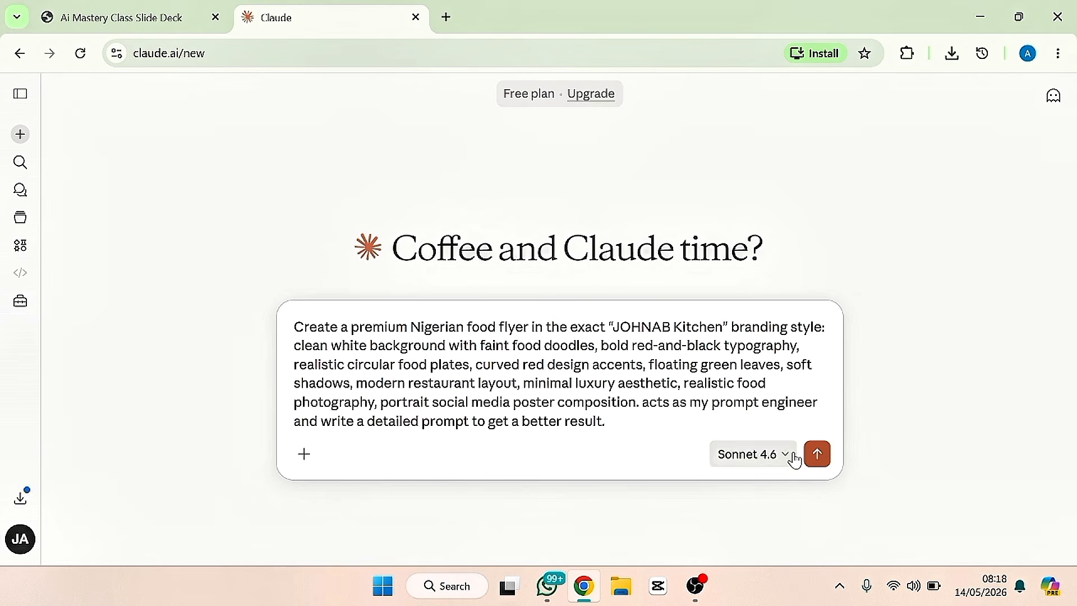
click(813, 457)
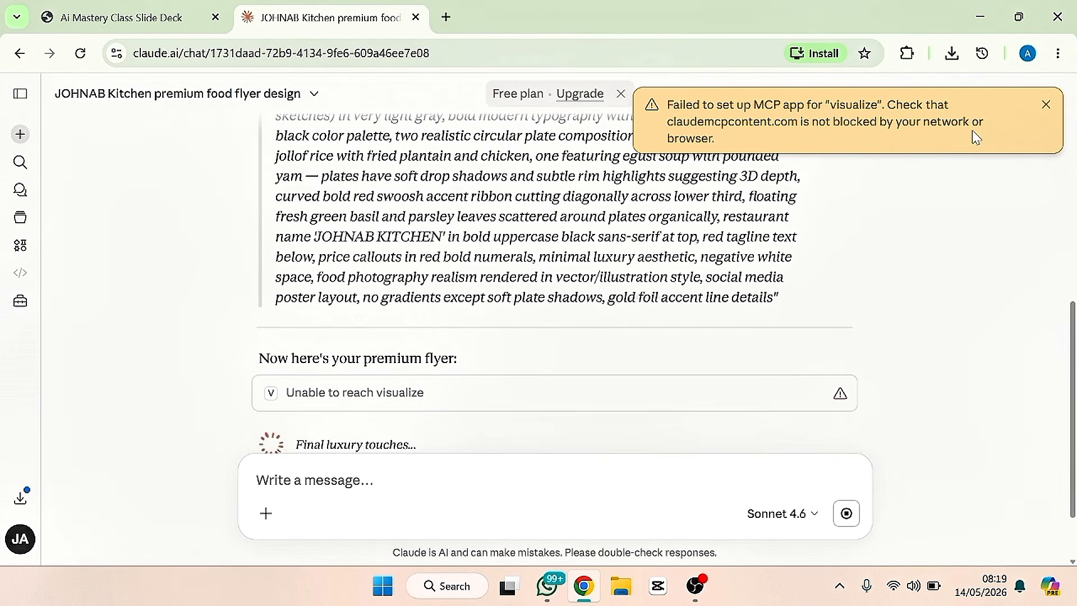
Step: Dismiss the MCP app warning and select the text of the generated flyer prompt in the reply
click(1046, 104)
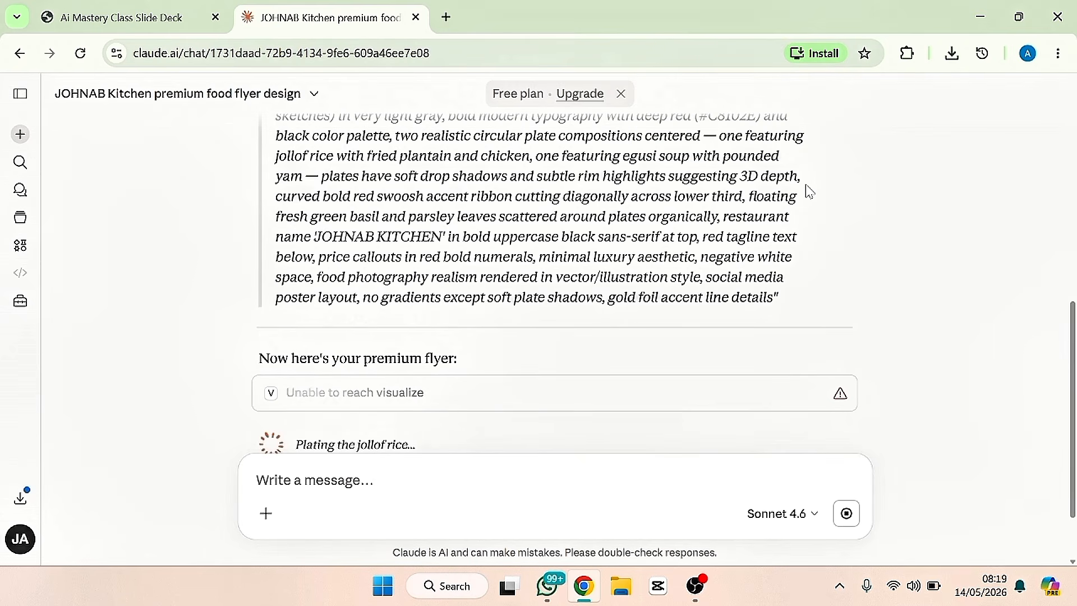
drag(829, 298, 443, 156)
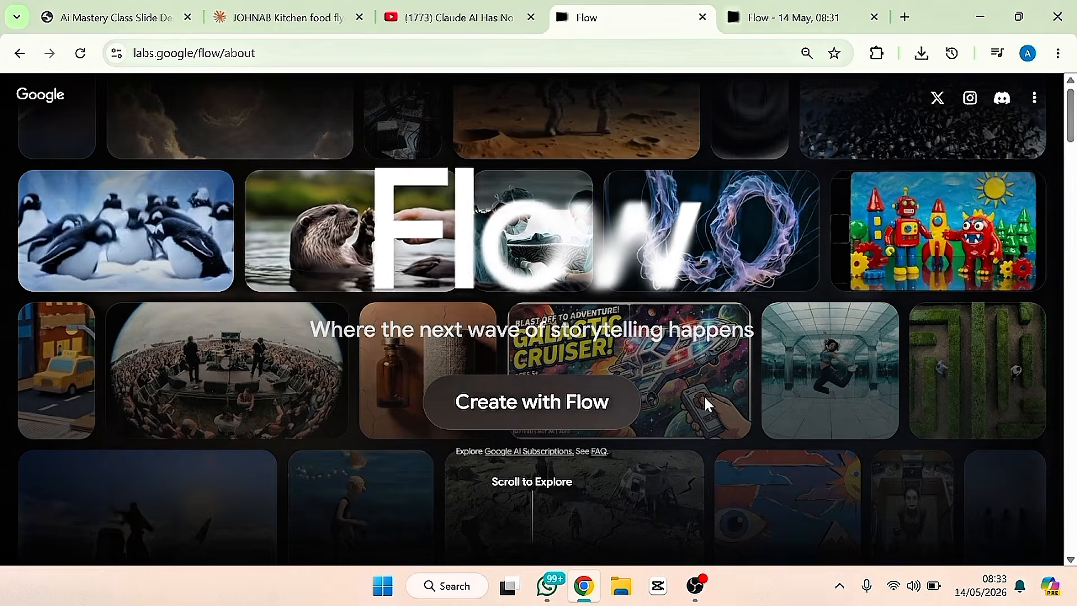
Step: In Google Flow, start a new project and set image generation to 9:16 with x2 outputs
click(567, 401)
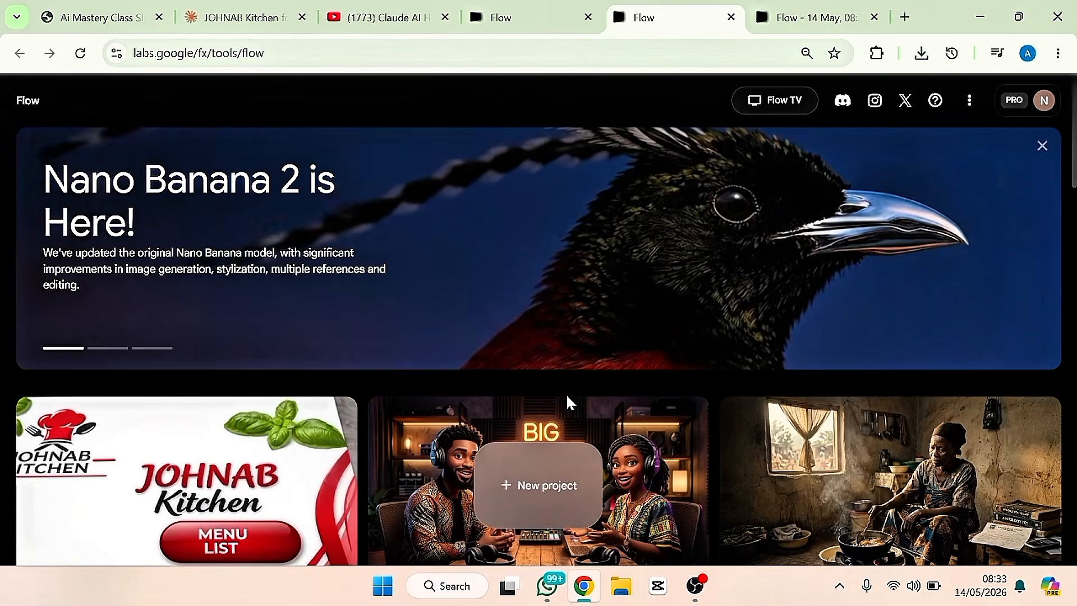
click(524, 476)
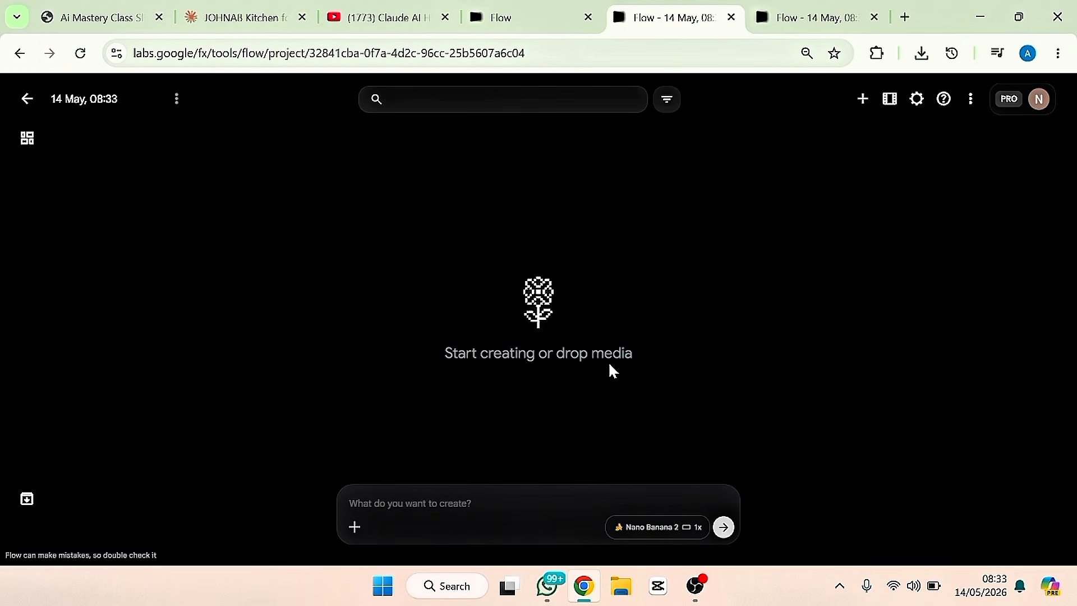
click(654, 527)
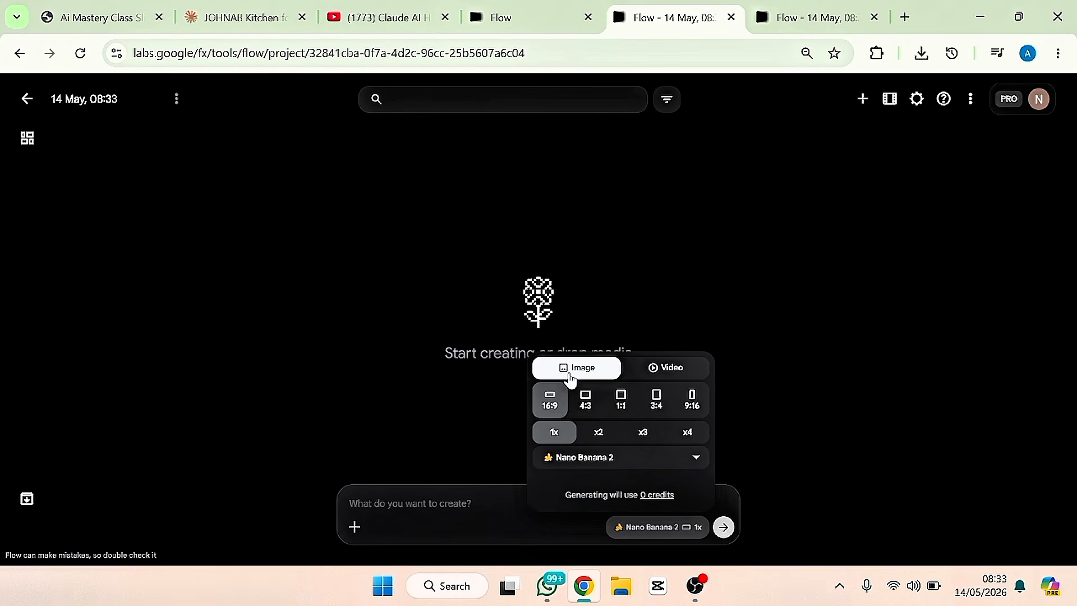
click(599, 437)
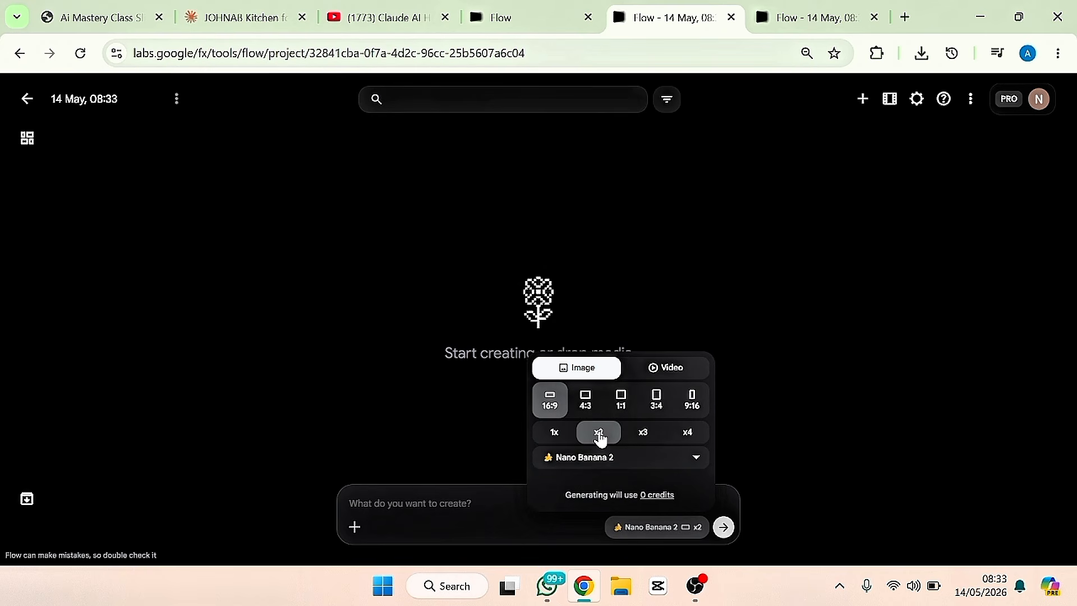
click(693, 408)
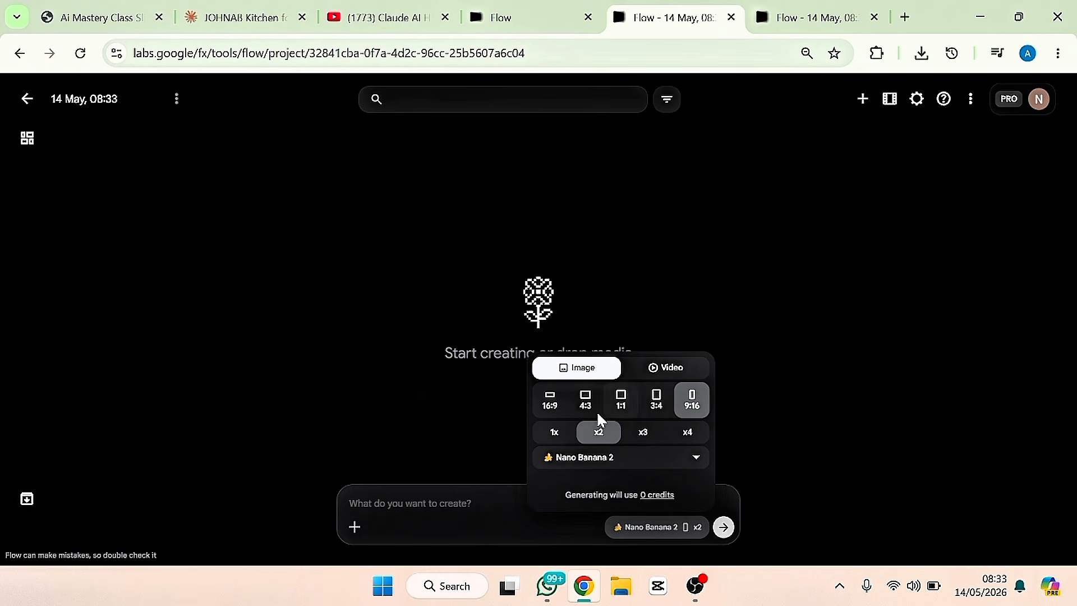
Step: Enter the detailed restaurant flyer prompt with three circular food plates and basil leaves, and generate the images
click(410, 503)
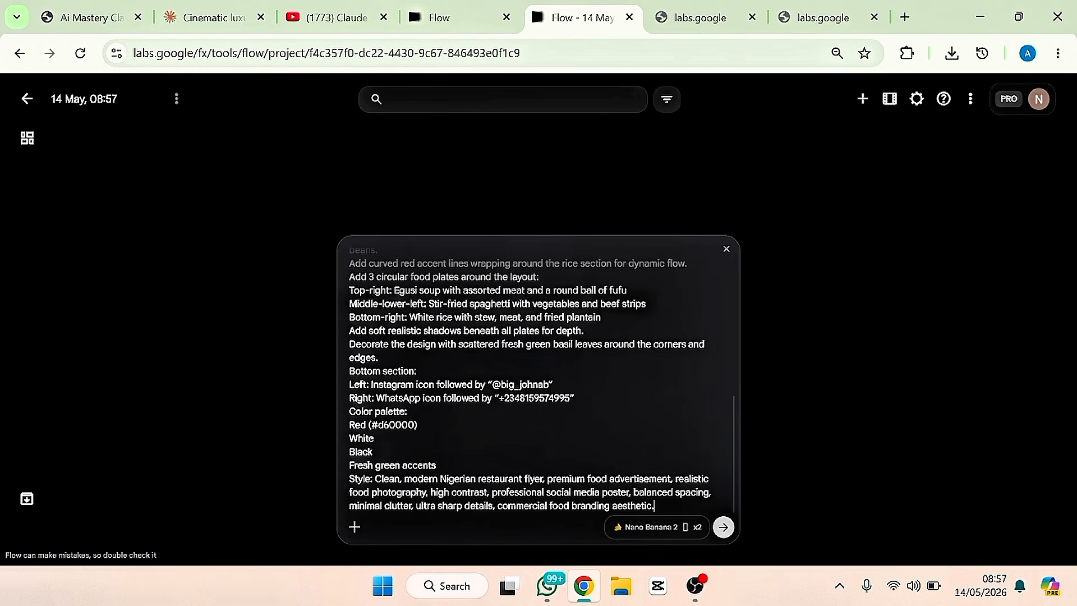
click(722, 527)
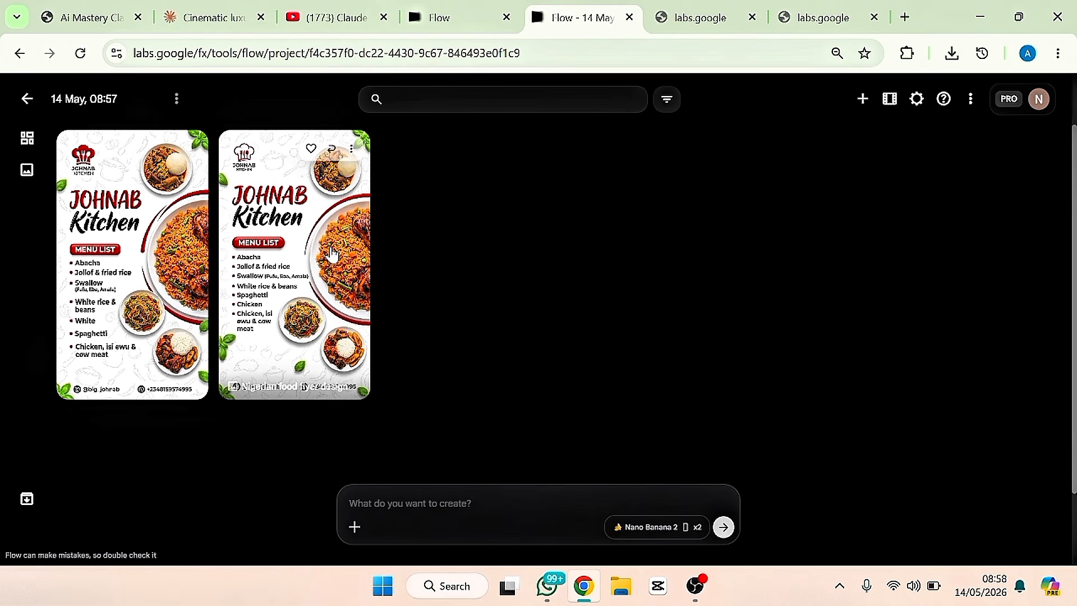
Step: Open the first generated flyer, the one with the solid red chef-hat logo, and download it as 2K upscaled
click(96, 248)
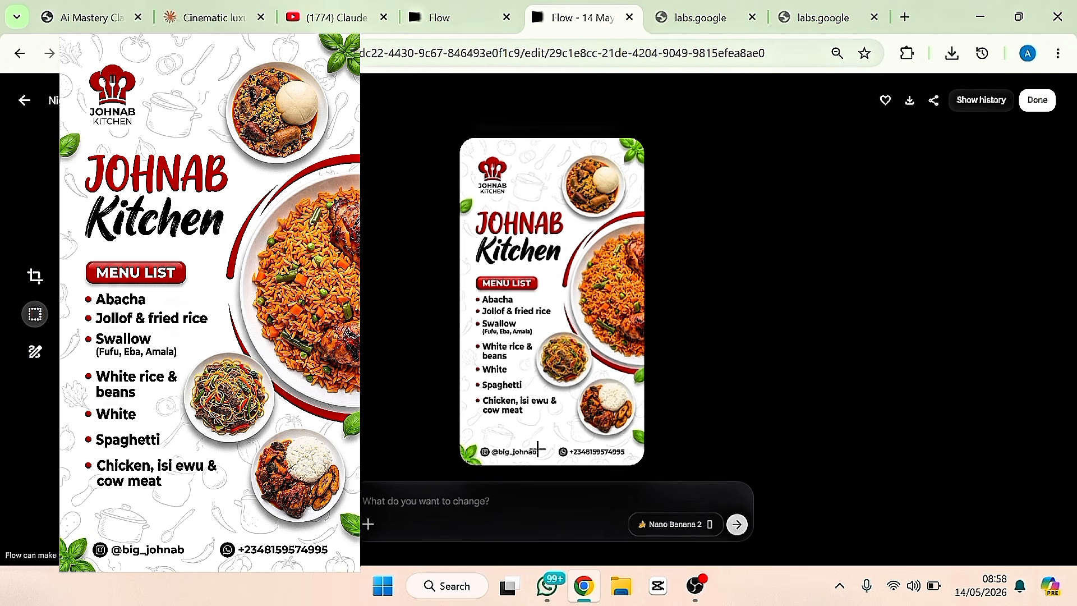
click(909, 101)
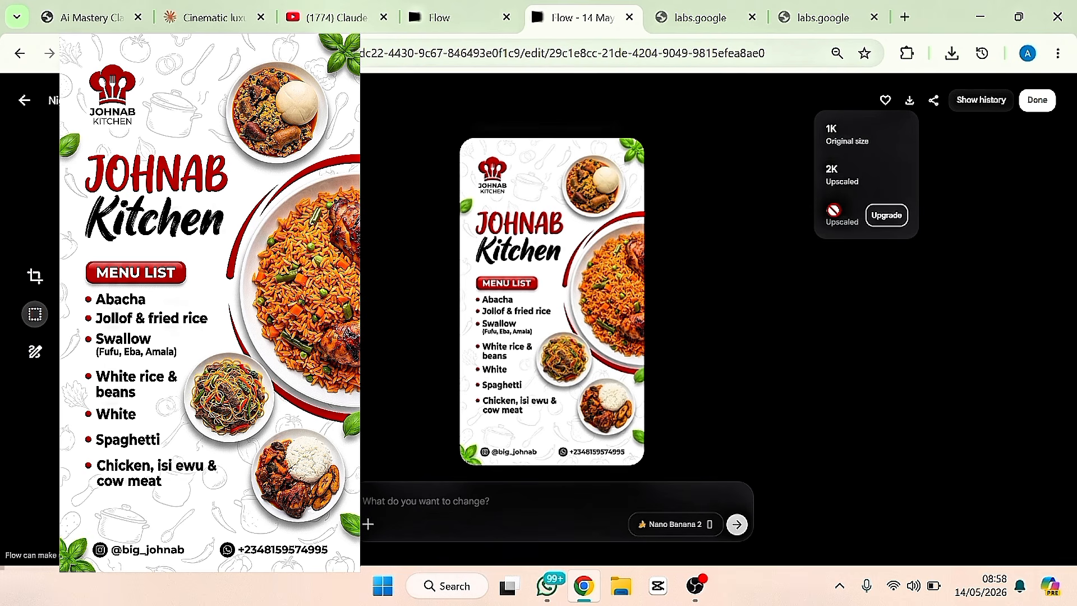
click(840, 169)
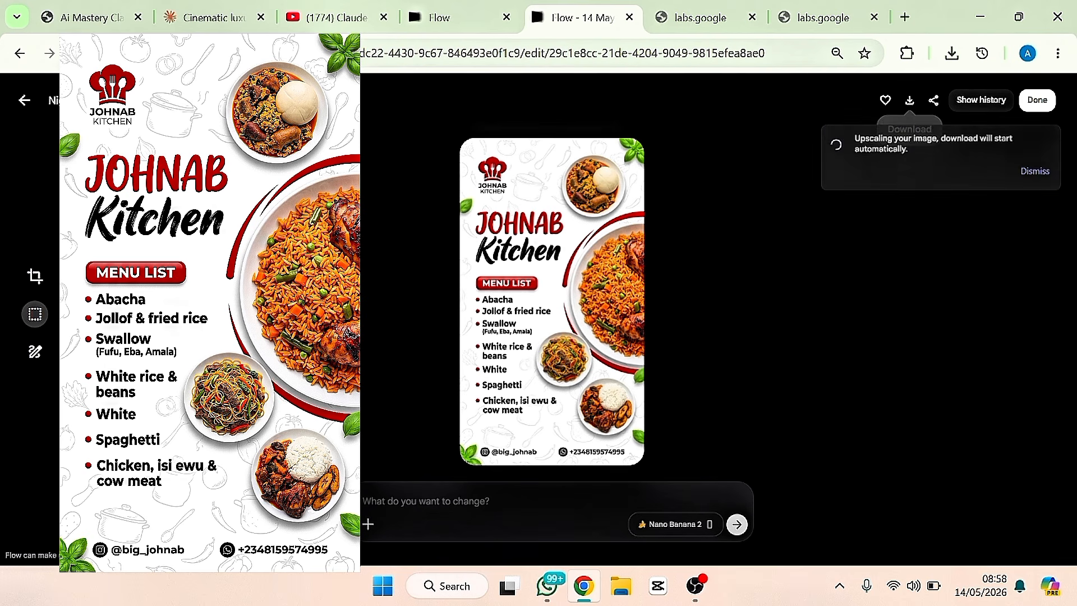
Step: Return to the project, open the second generated flyer, download it as 2K upscaled, and dismiss the download notifications
click(23, 103)
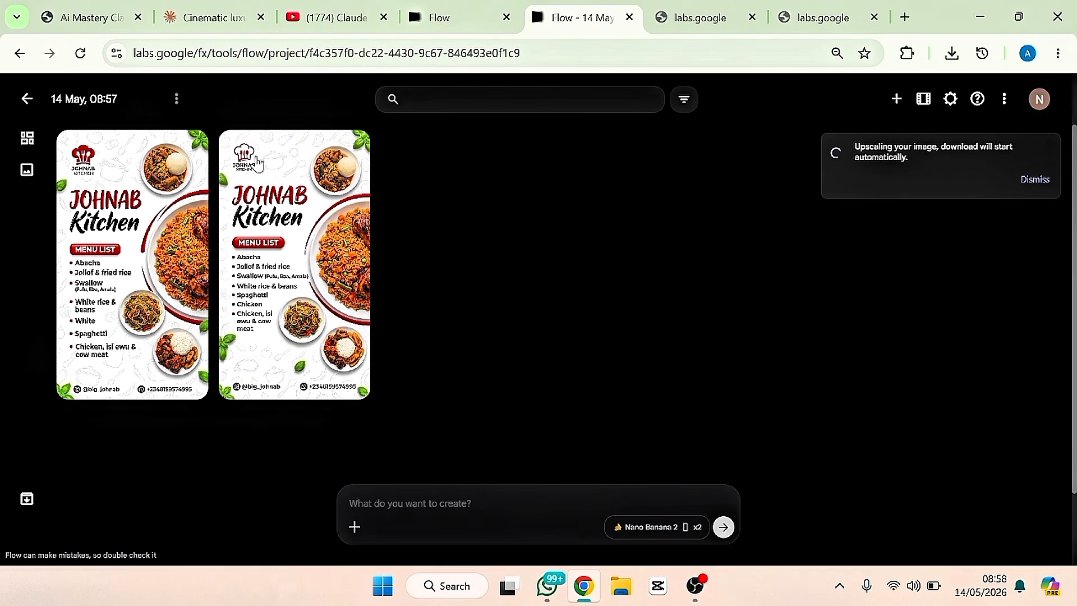
click(256, 163)
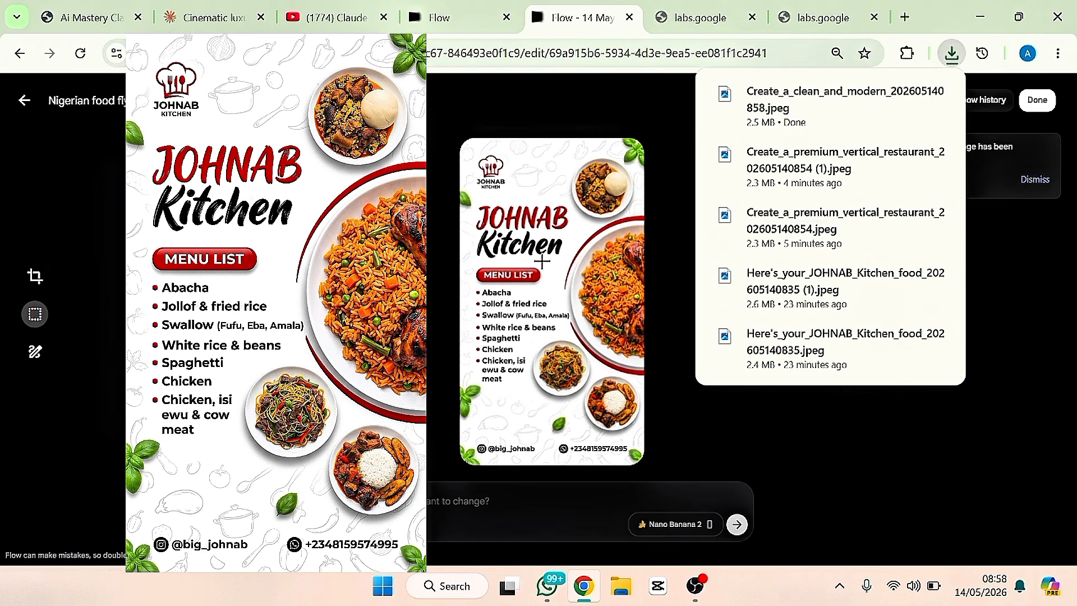
click(662, 231)
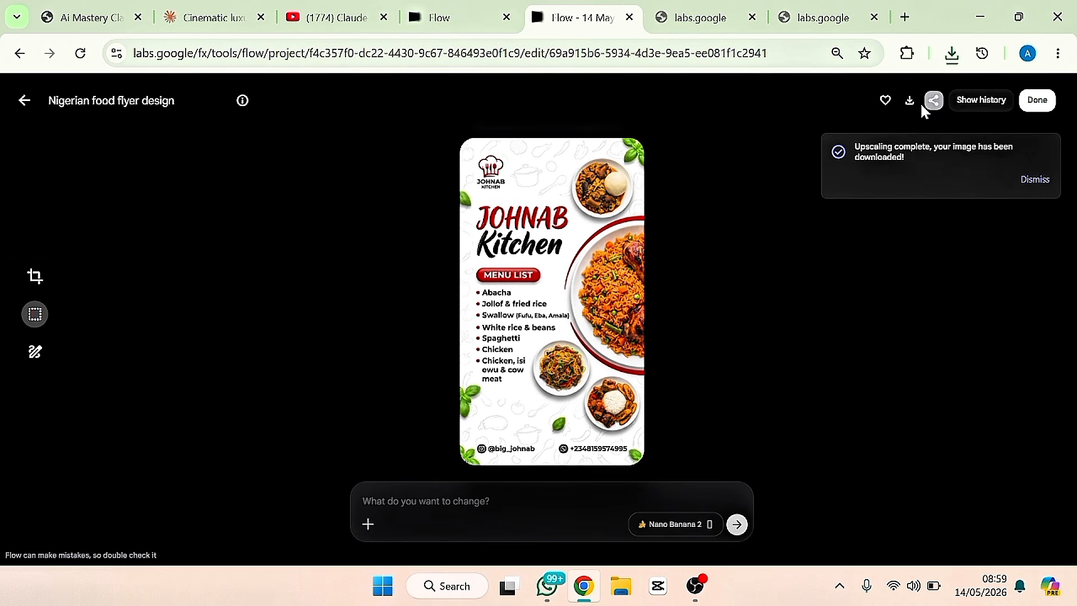
click(909, 101)
click(886, 172)
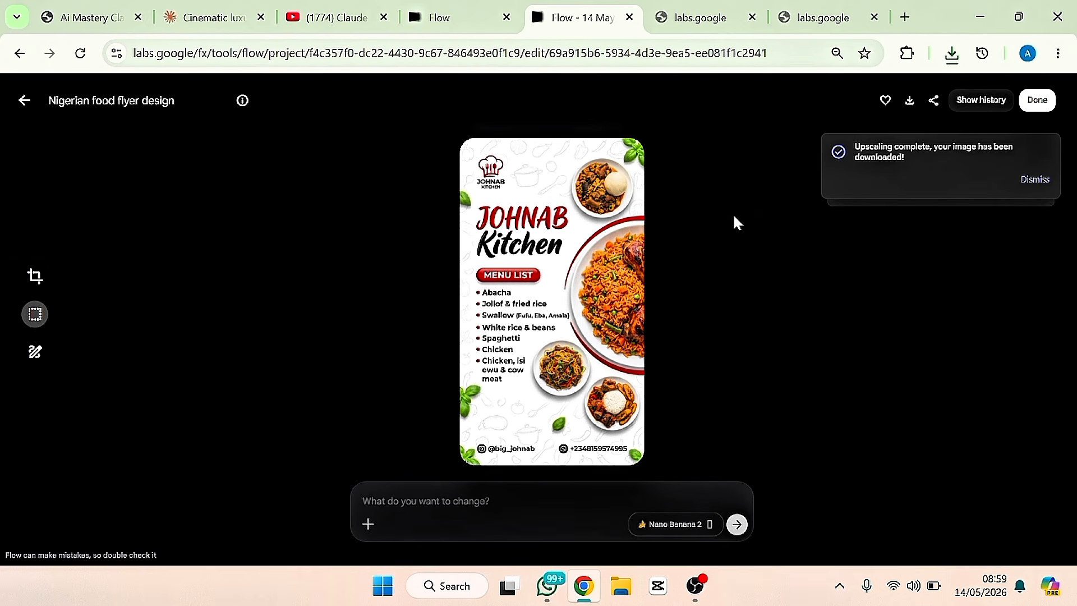
click(1047, 182)
click(1046, 184)
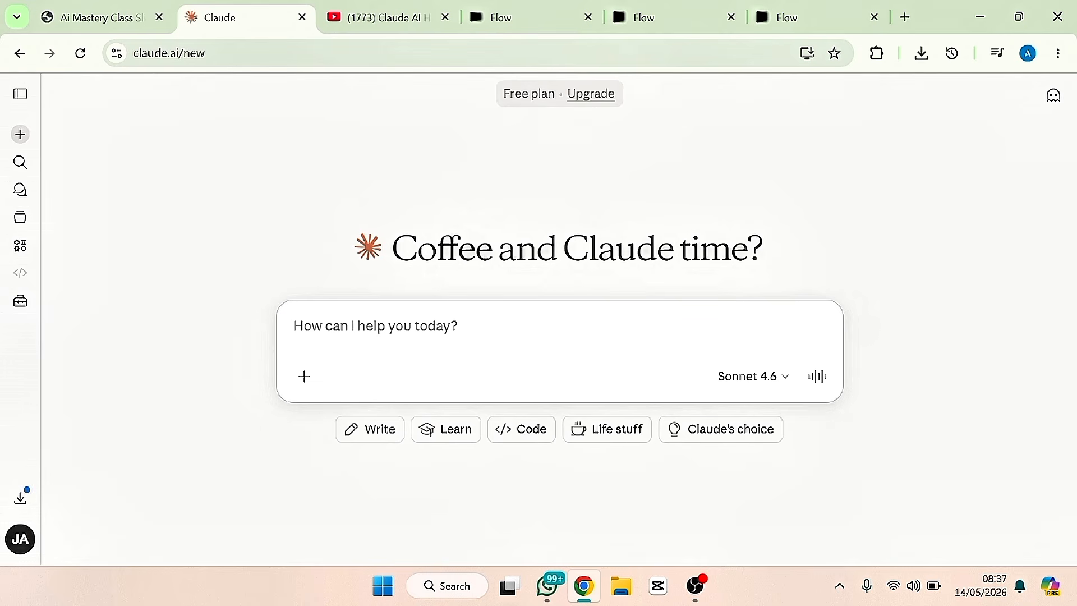
Step: In Claude, write a cinematic luxury "JOHNAB Kitchen" fast-food flyer prompt, asking it to act as prompt engineer and optimize this prompt
text(create a ci)
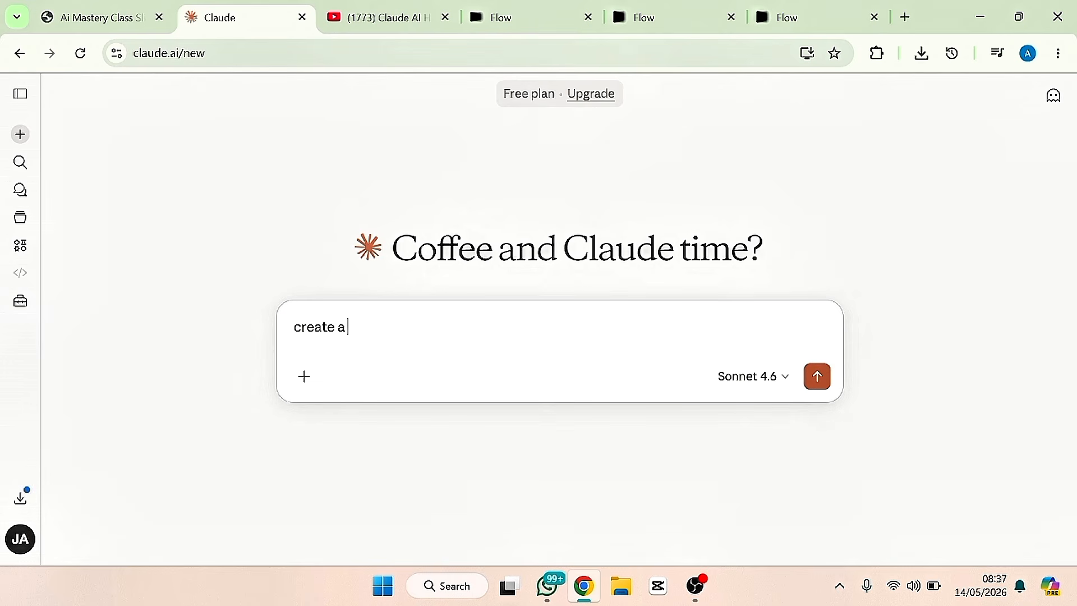
text(nem)
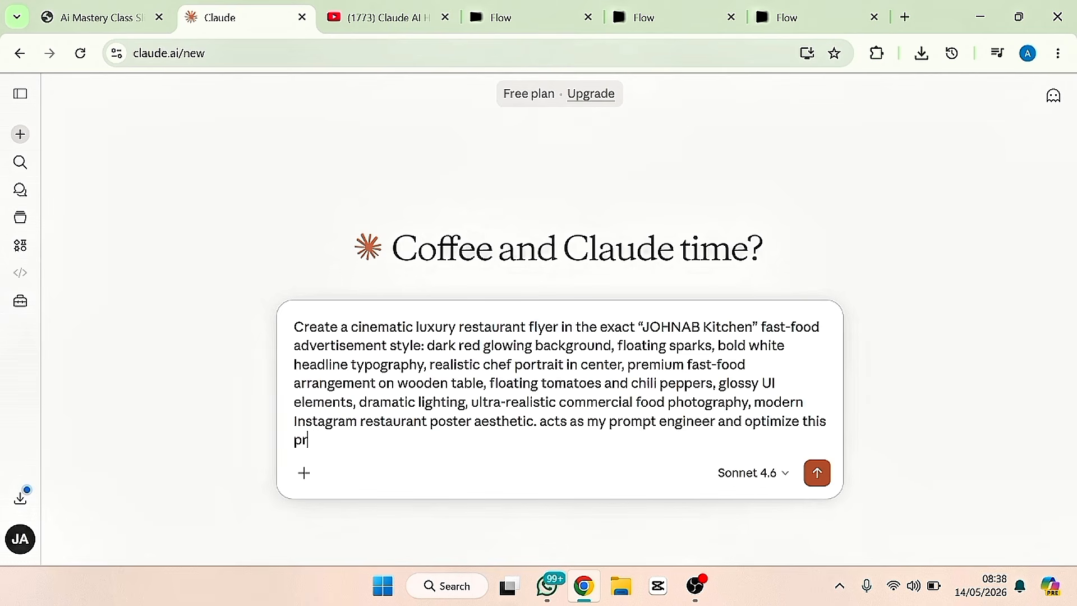
text(ompt to get a b)
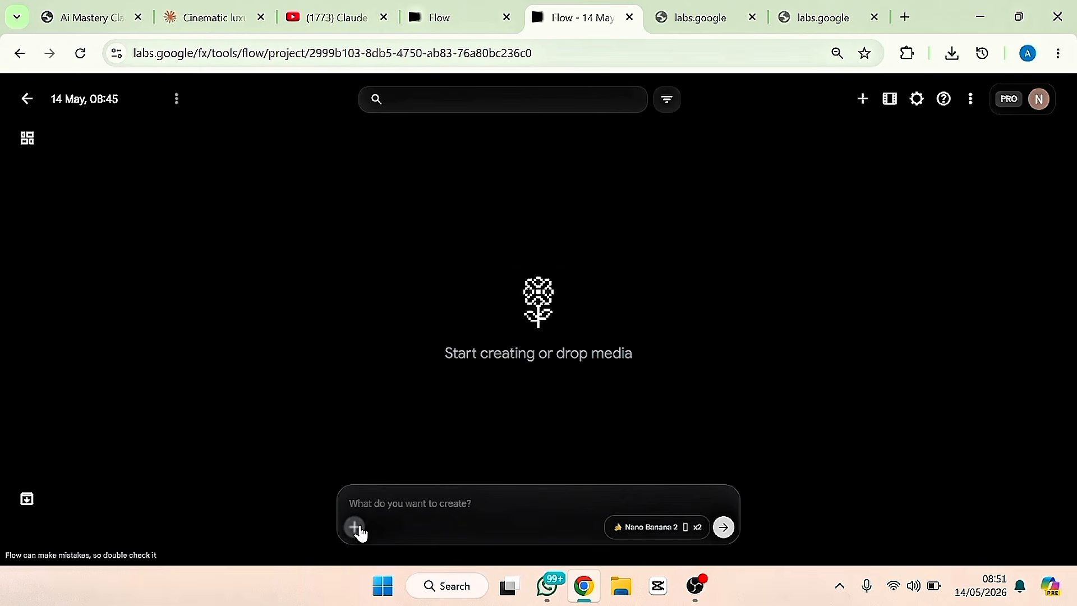
Step: Upload the image checf.jpeg from the Desktop folder as the reference image for a new Flow prompt
click(355, 527)
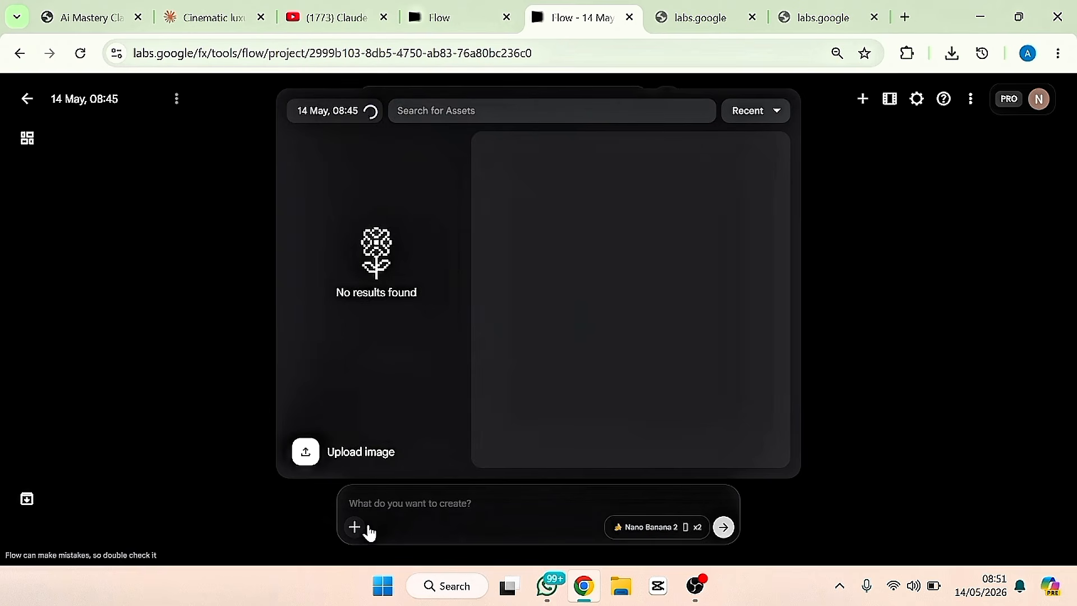
click(405, 513)
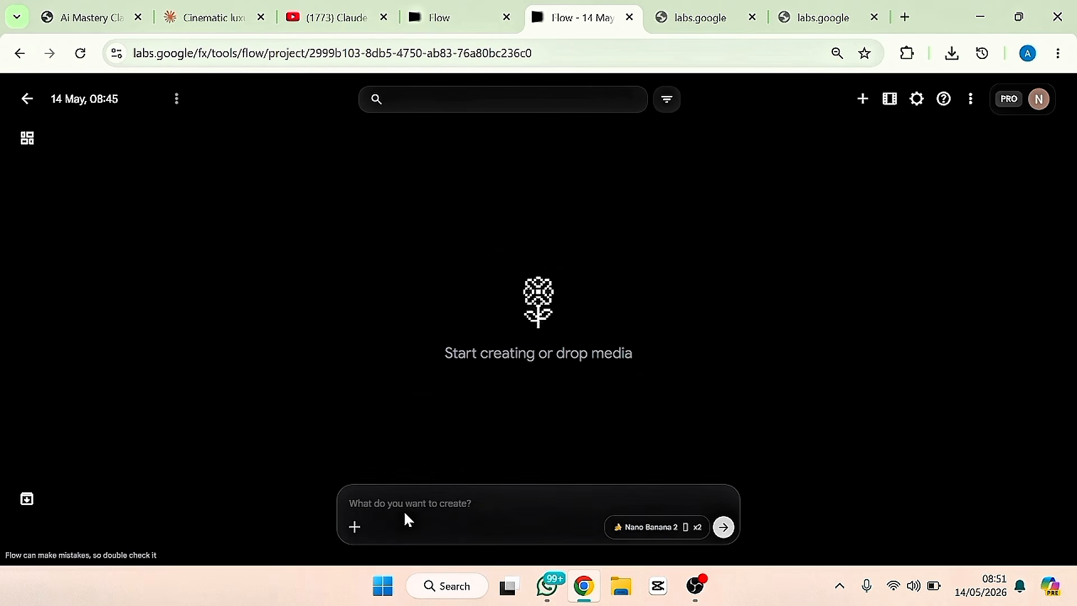
click(354, 527)
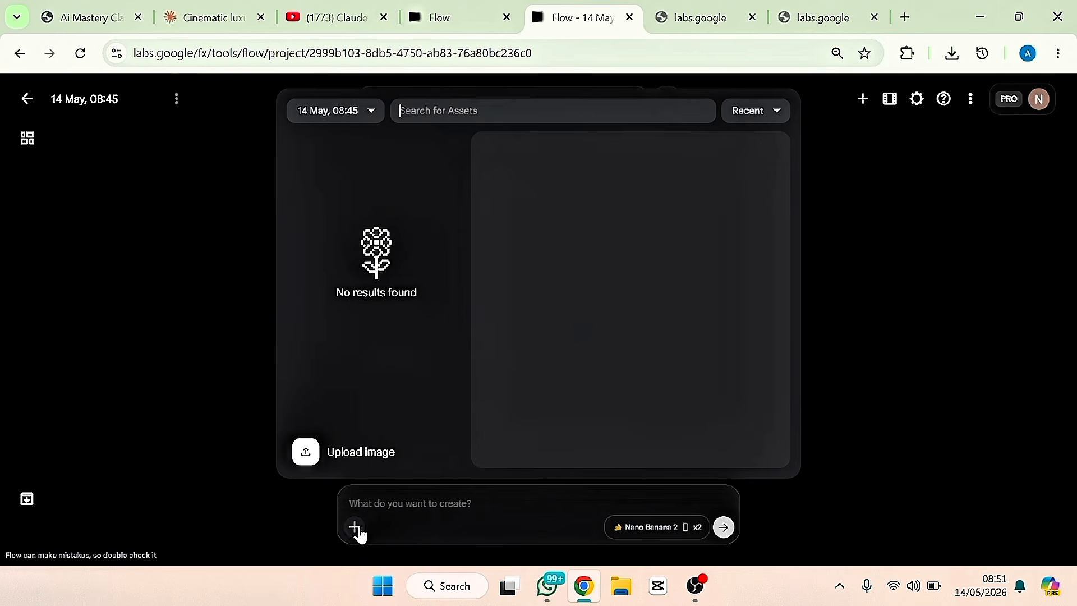
click(352, 453)
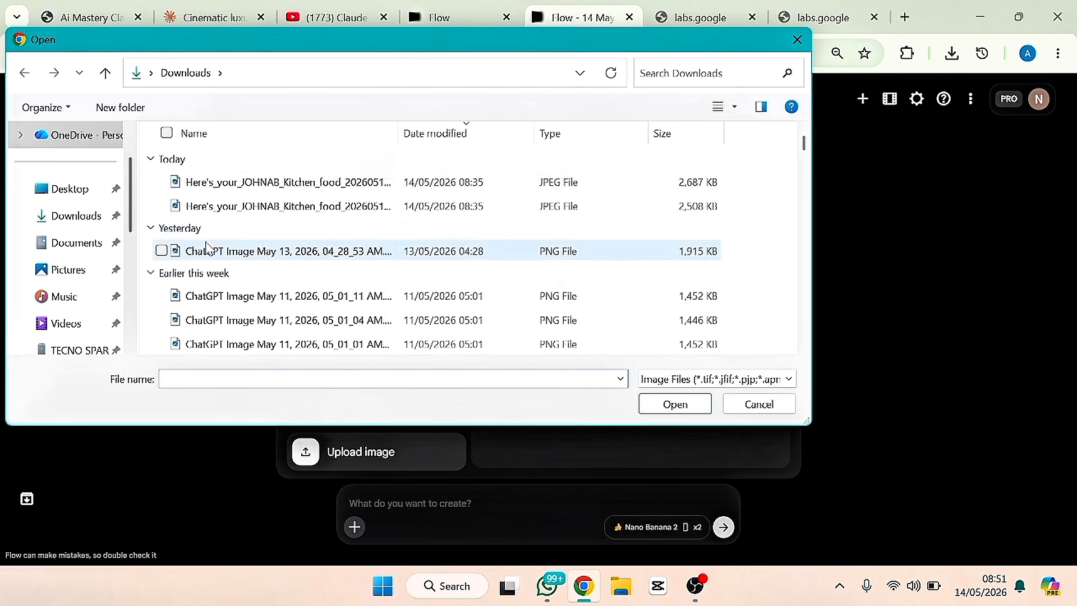
click(70, 189)
scroll(373, 238, down, 1)
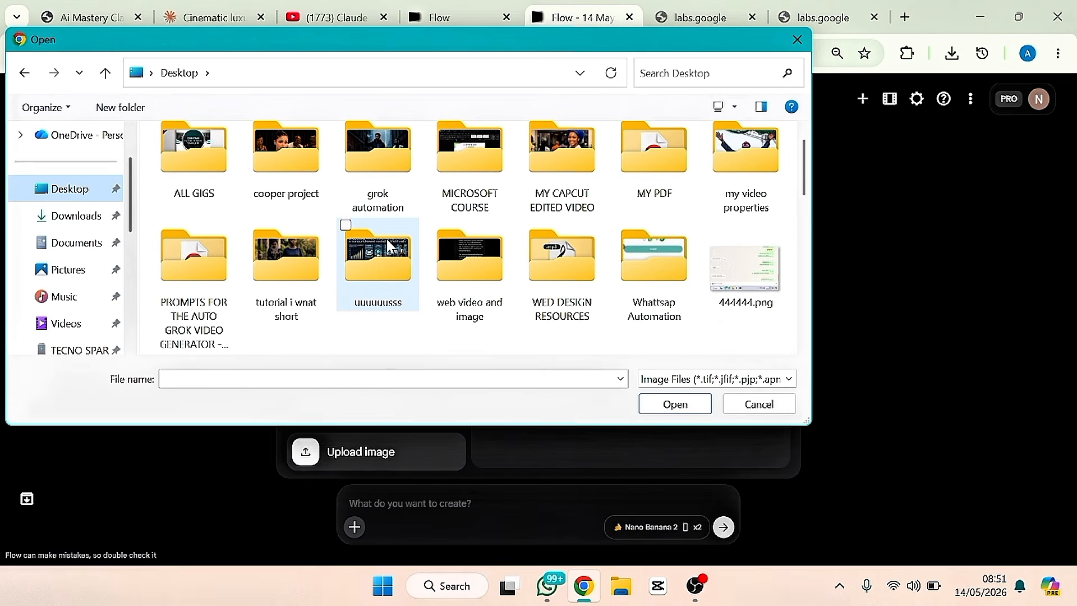
scroll(387, 244, down, 2)
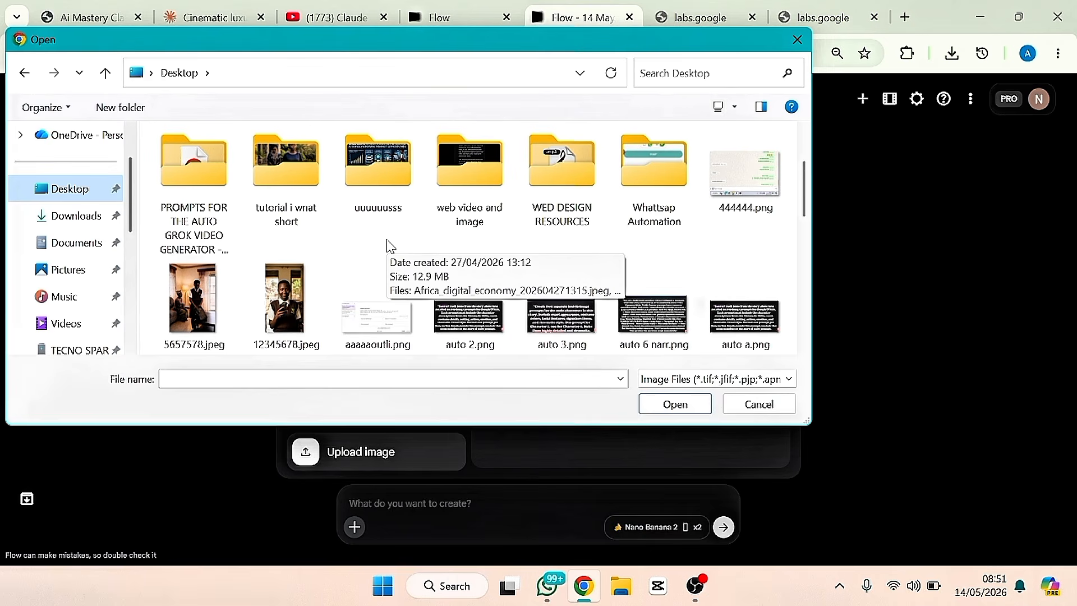
scroll(387, 245, down, 1)
click(476, 243)
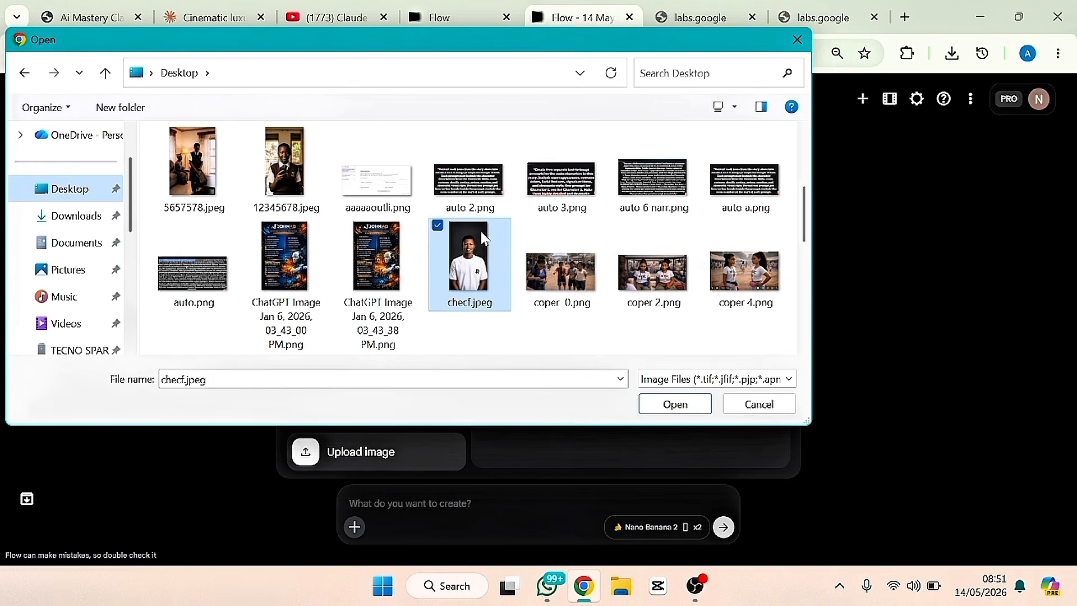
click(657, 405)
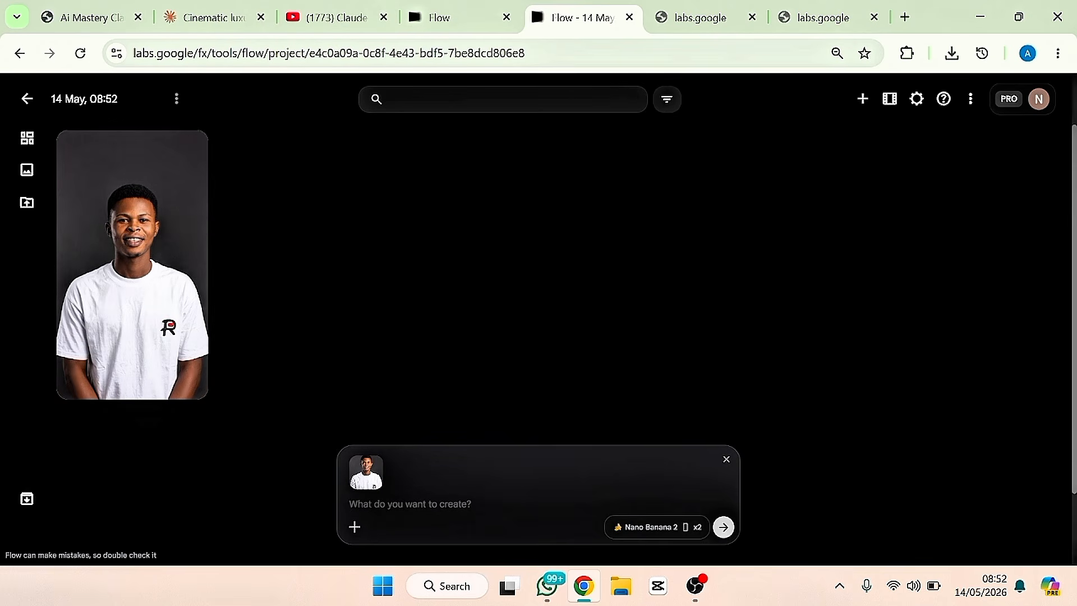
Step: Enter the optimized cinematic fast-food flyer prompt with deep red background and yellow accents, and generate the images with the uploaded photo
key(ctrl+v)
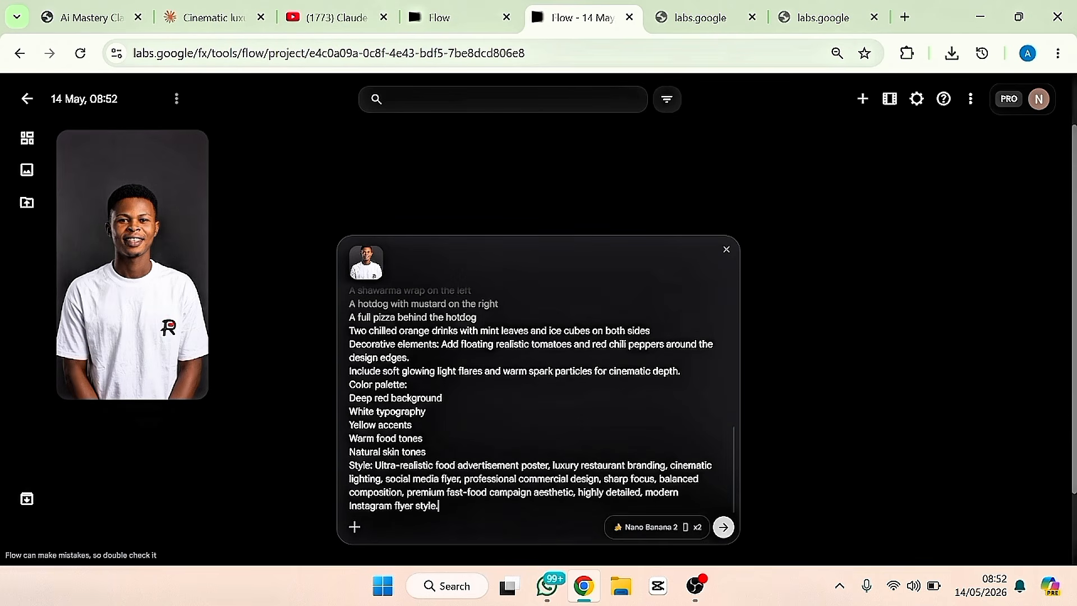
click(724, 528)
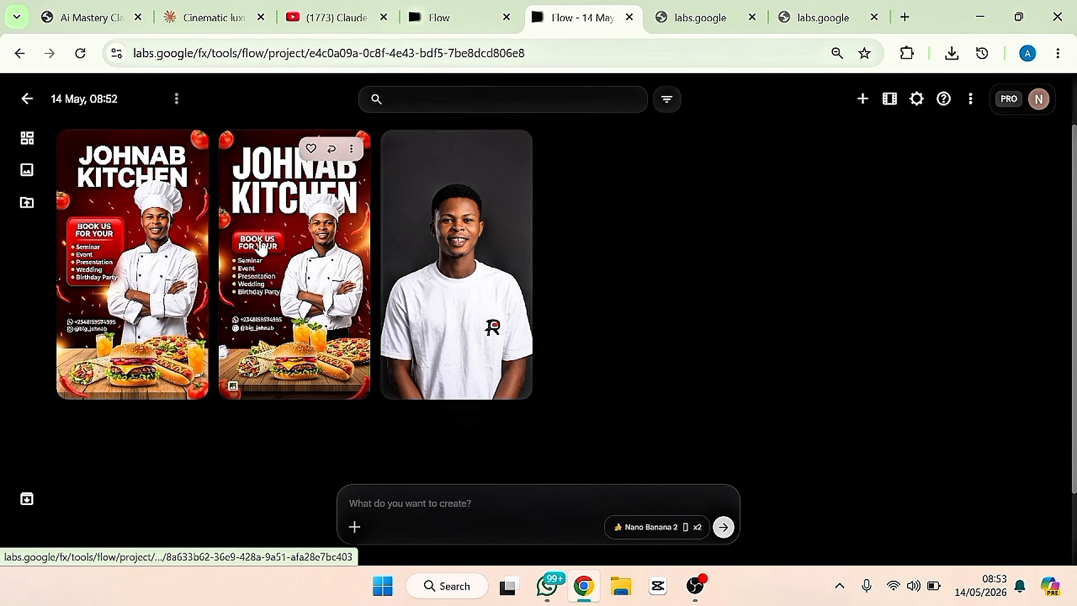
Step: Open the generated chef flyer whose booking list sits inside a red panel, and download it as 2K upscaled
click(149, 226)
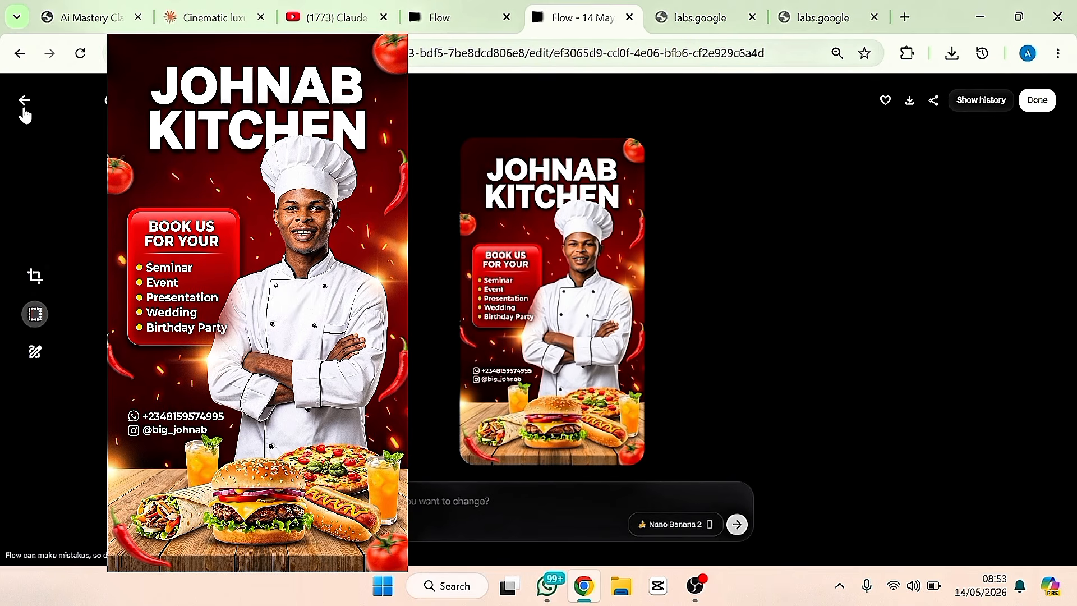
click(909, 99)
click(860, 168)
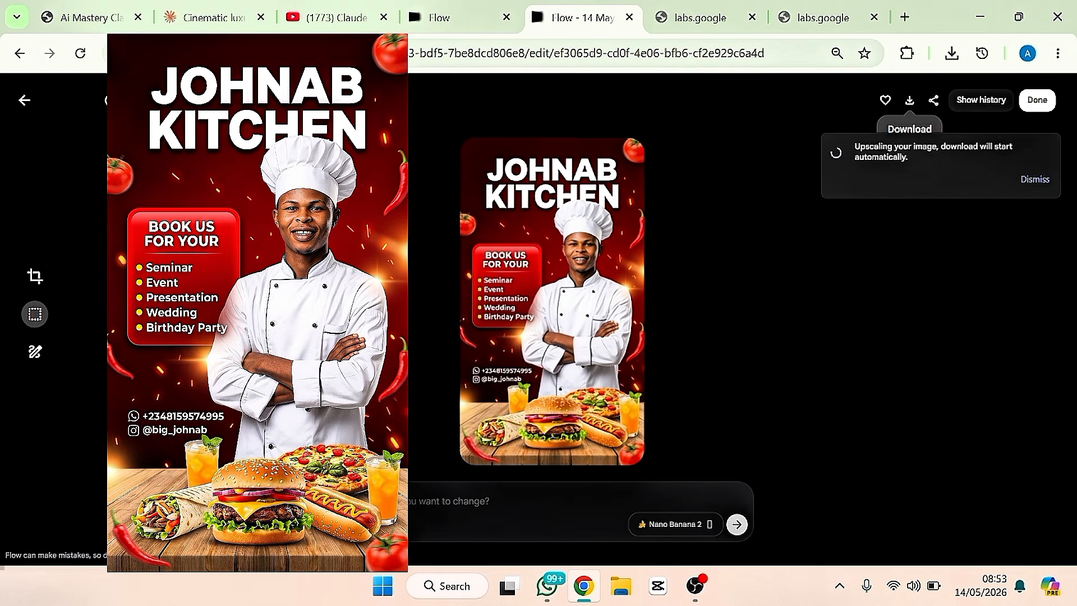
Step: Return to the project, open the other generated chef flyer, and download it as 2K upscaled
click(23, 100)
click(278, 224)
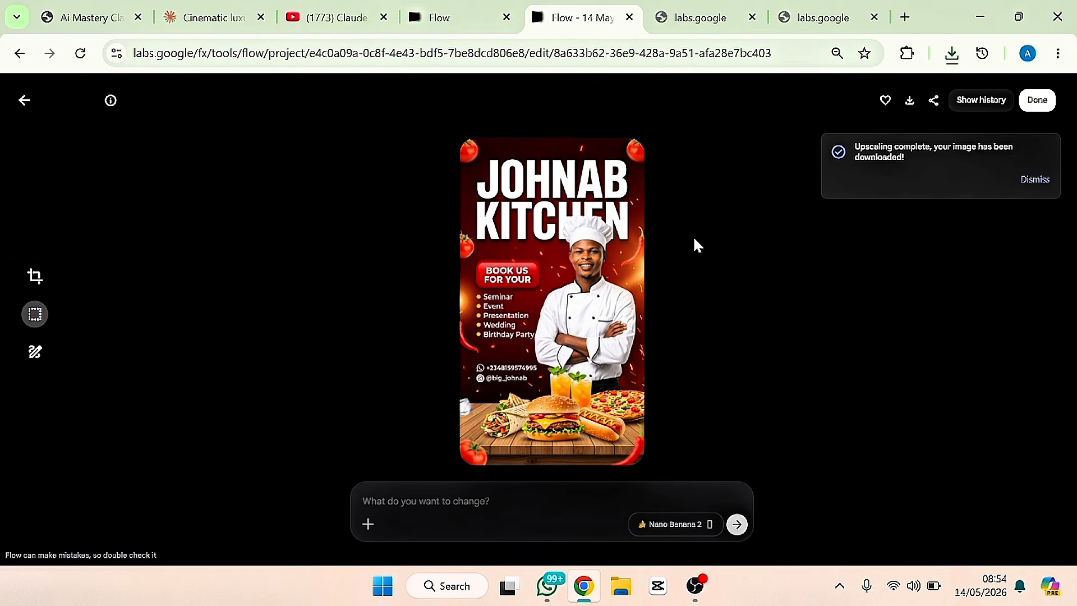
click(904, 105)
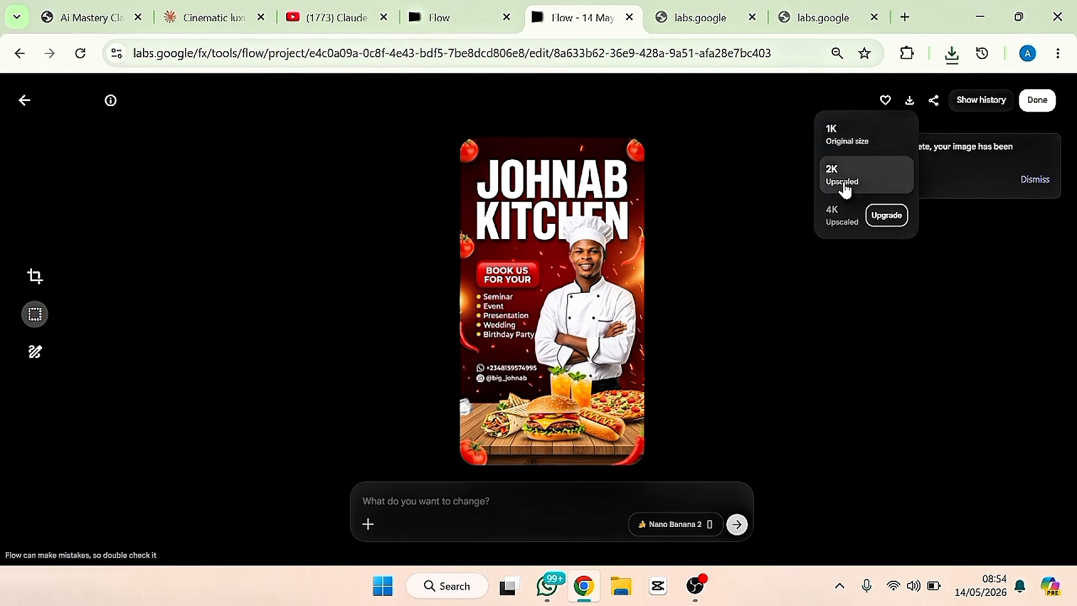
click(839, 178)
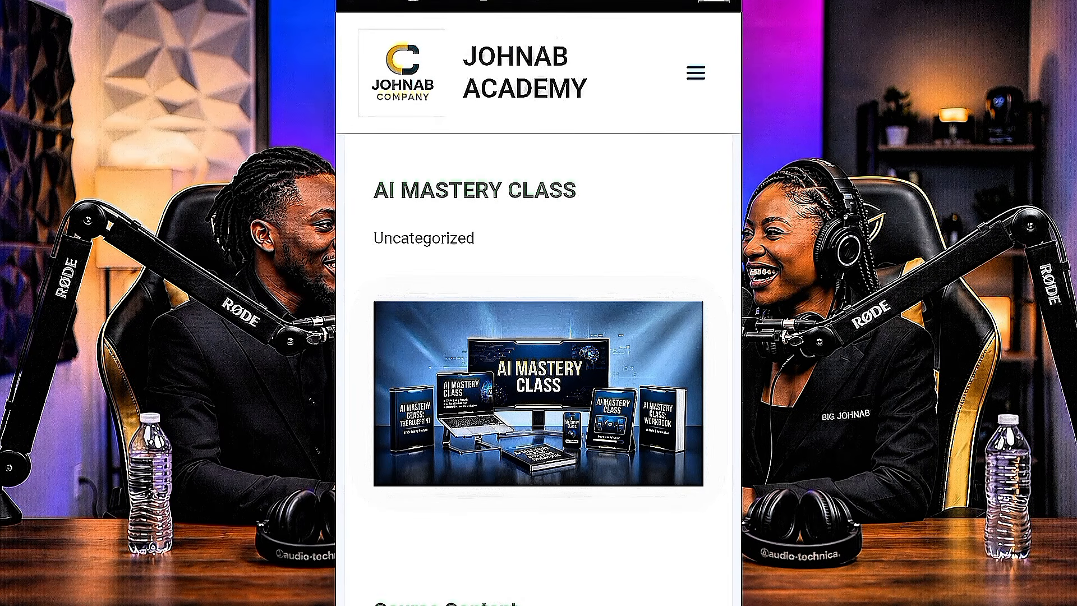
Step: Examine the AI Mastery Class course content on the JOHNAB Academy page, from the introduction through Module 10
scroll(574, 396, down, 10)
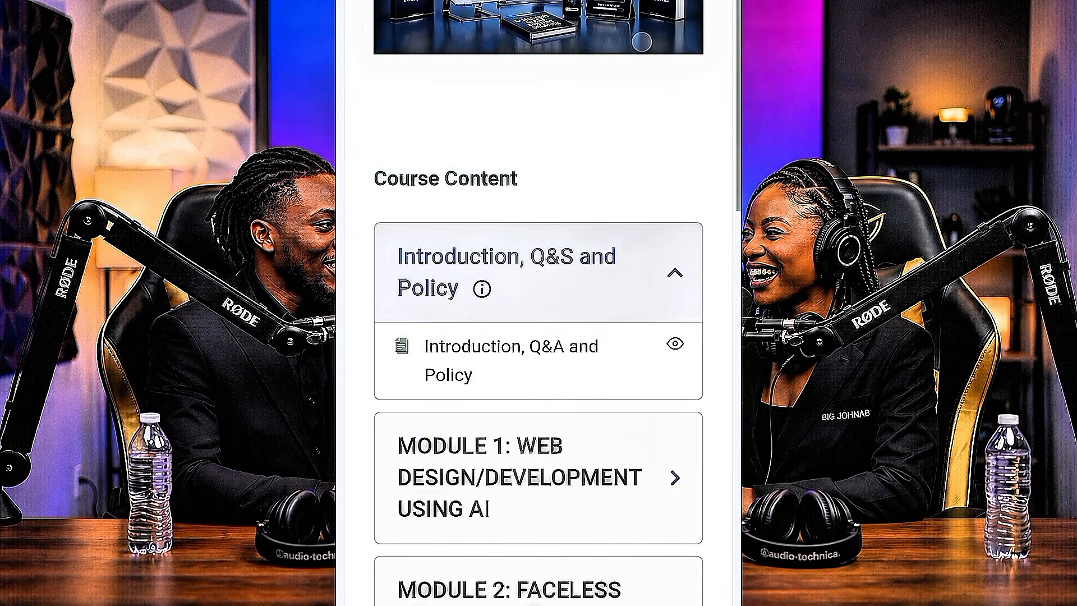
scroll(579, 216, down, 5)
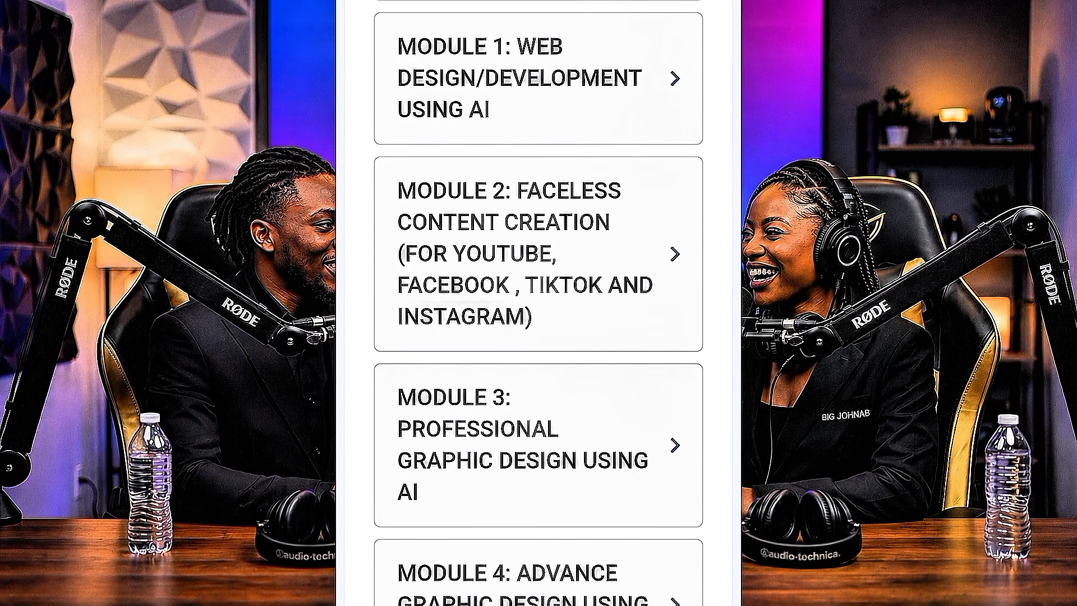
scroll(601, 409, down, 1)
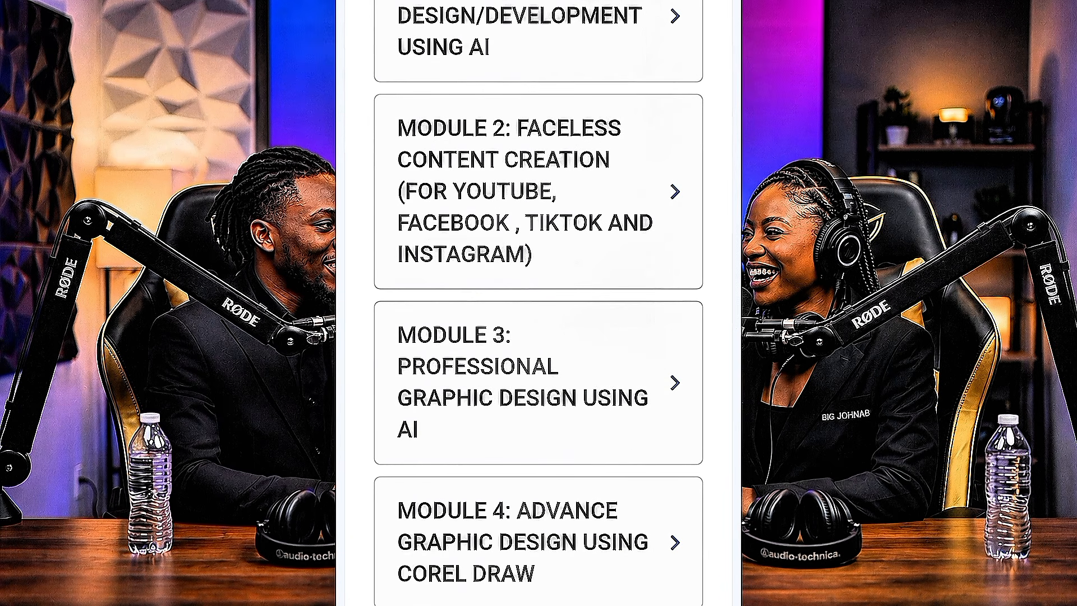
scroll(601, 399, down, 2)
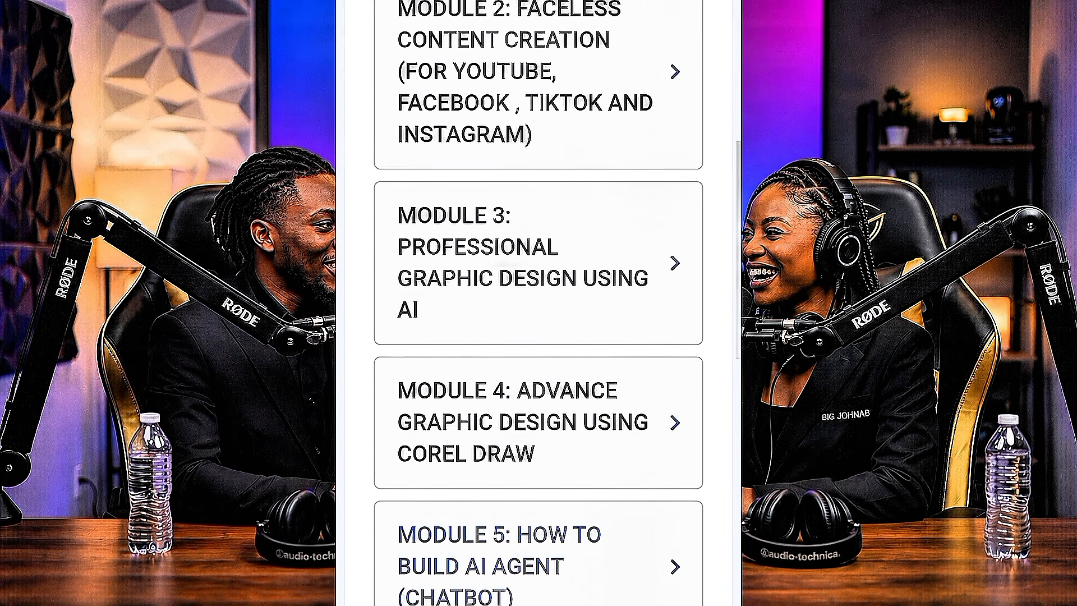
scroll(602, 521, down, 2)
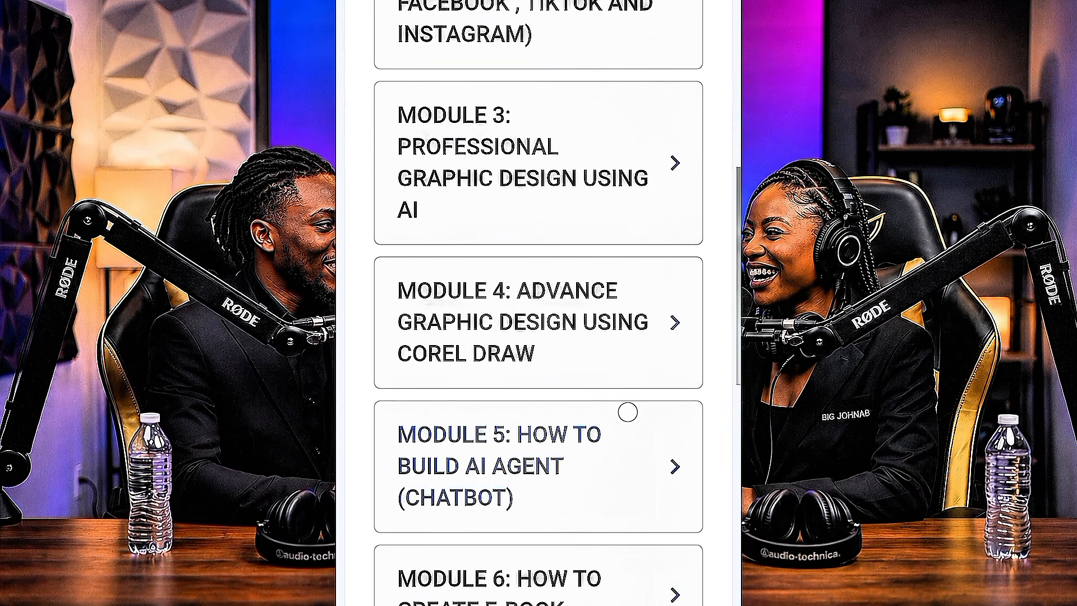
scroll(628, 411, down, 2)
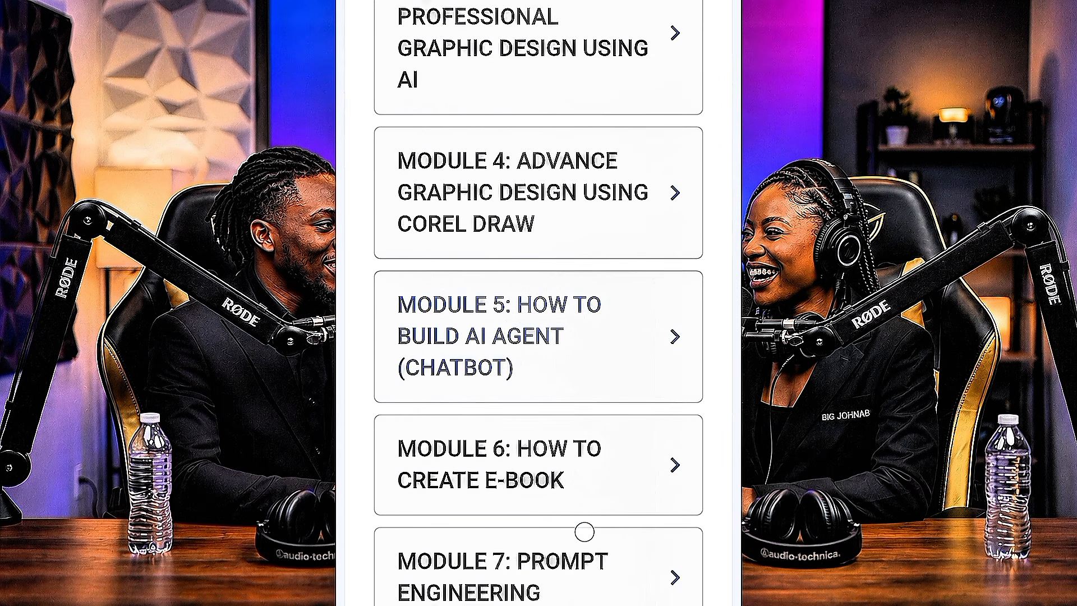
scroll(585, 532, down, 3)
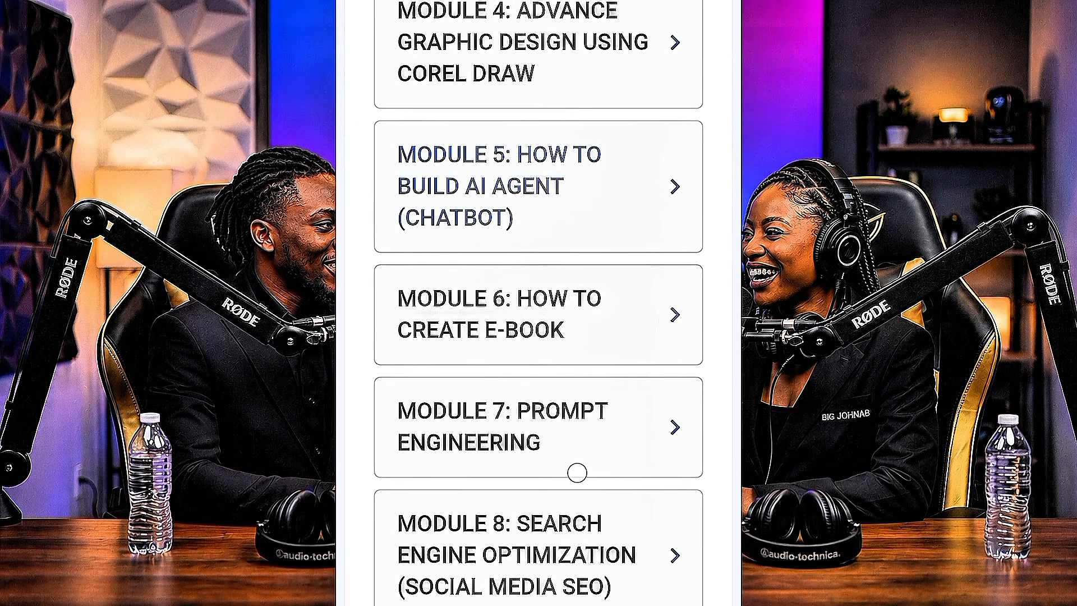
scroll(577, 472, down, 3)
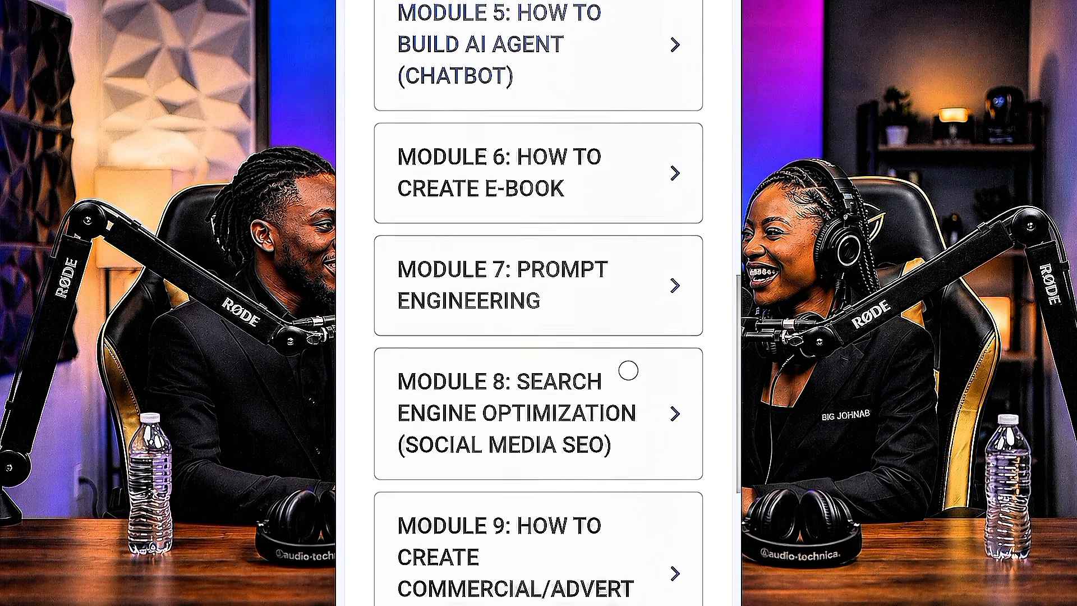
scroll(628, 370, down, 1)
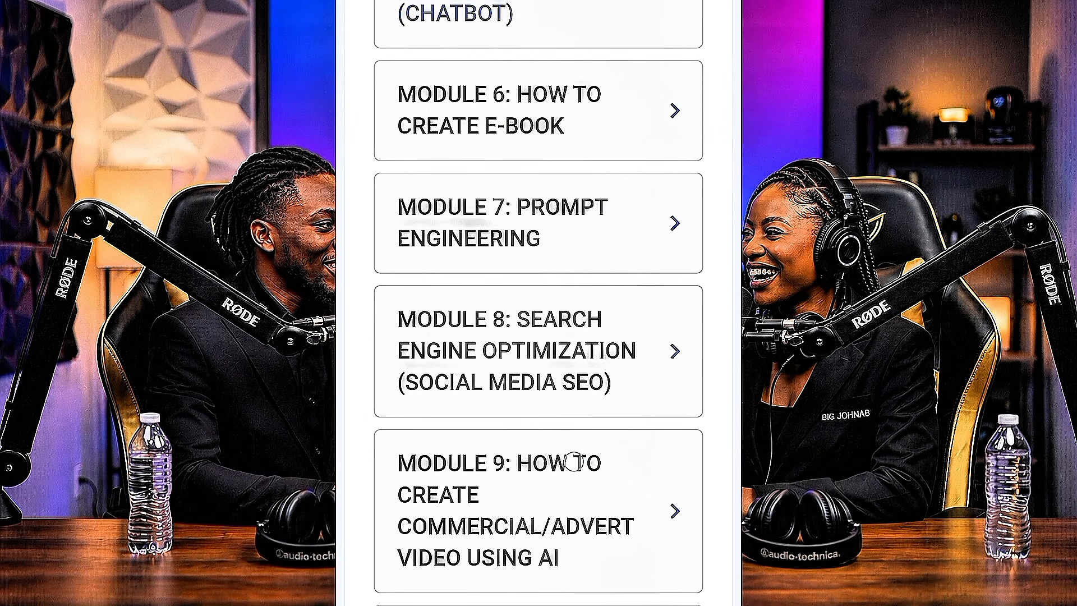
scroll(573, 463, down, 2)
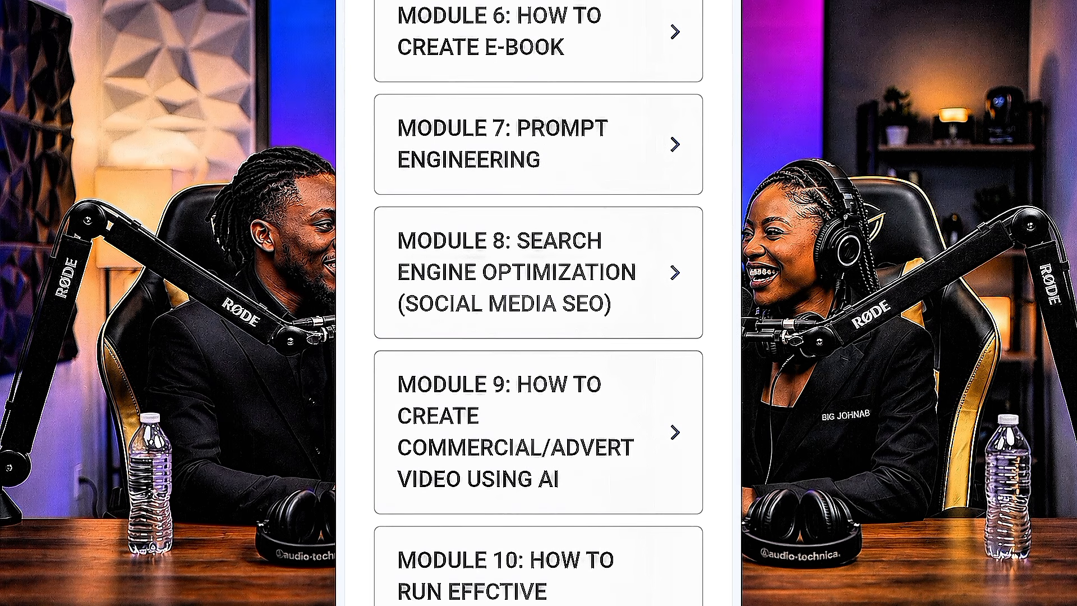
scroll(611, 469, down, 2)
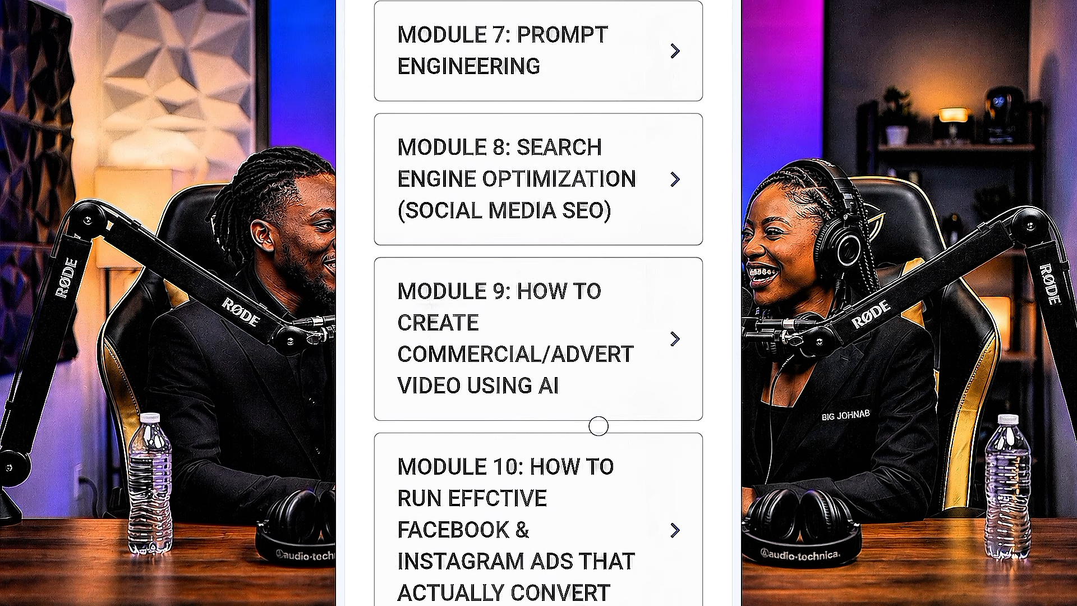
scroll(598, 426, down, 1)
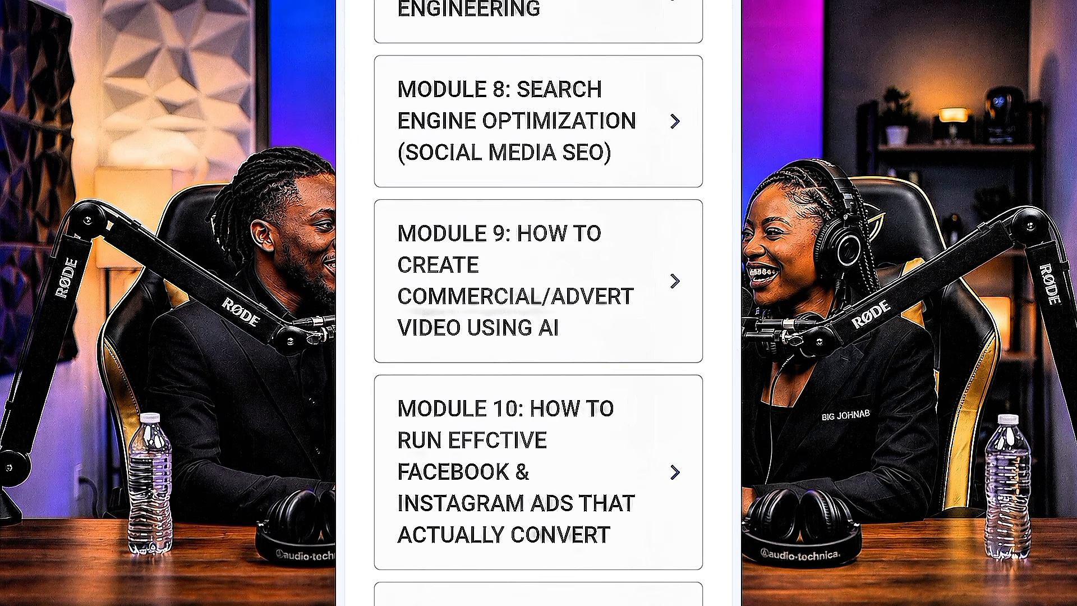
Step: Expand Module 1, Web Design/Development Using AI, and look through its lessons
click(678, 157)
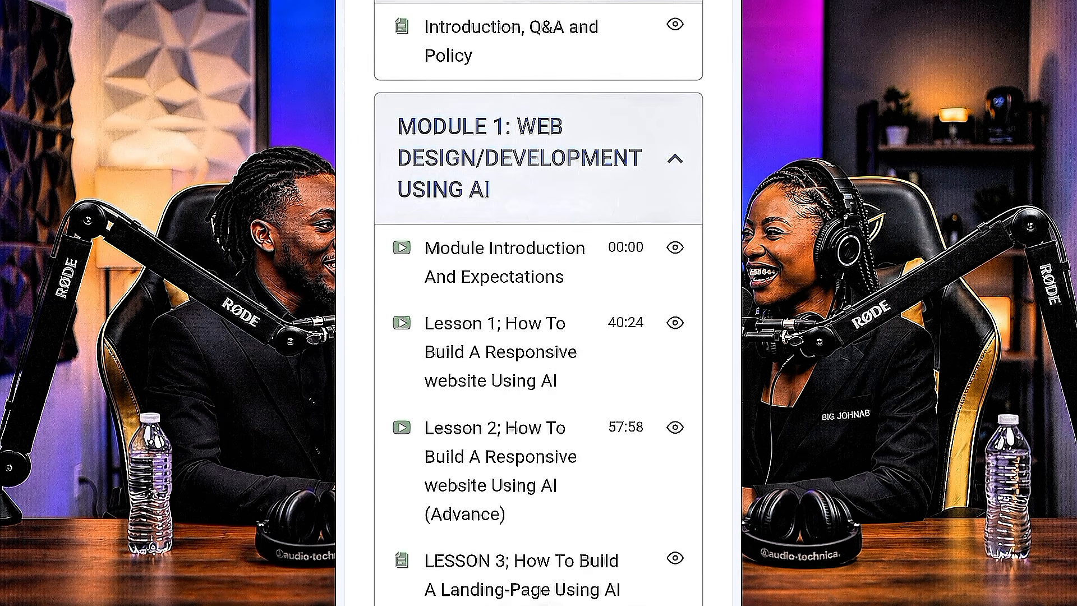
scroll(590, 455, down, 2)
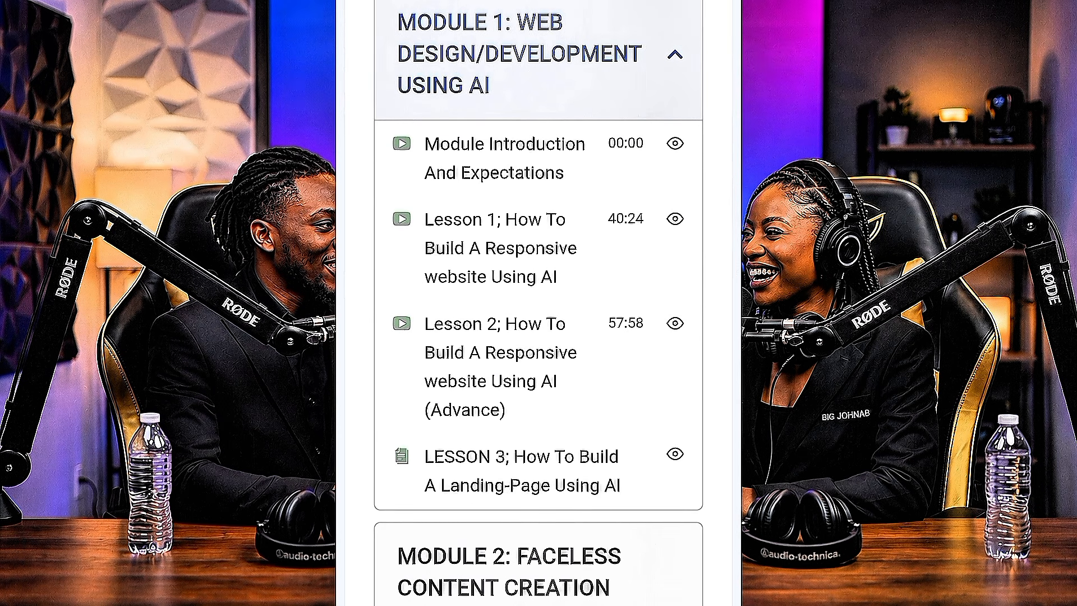
scroll(585, 410, down, 2)
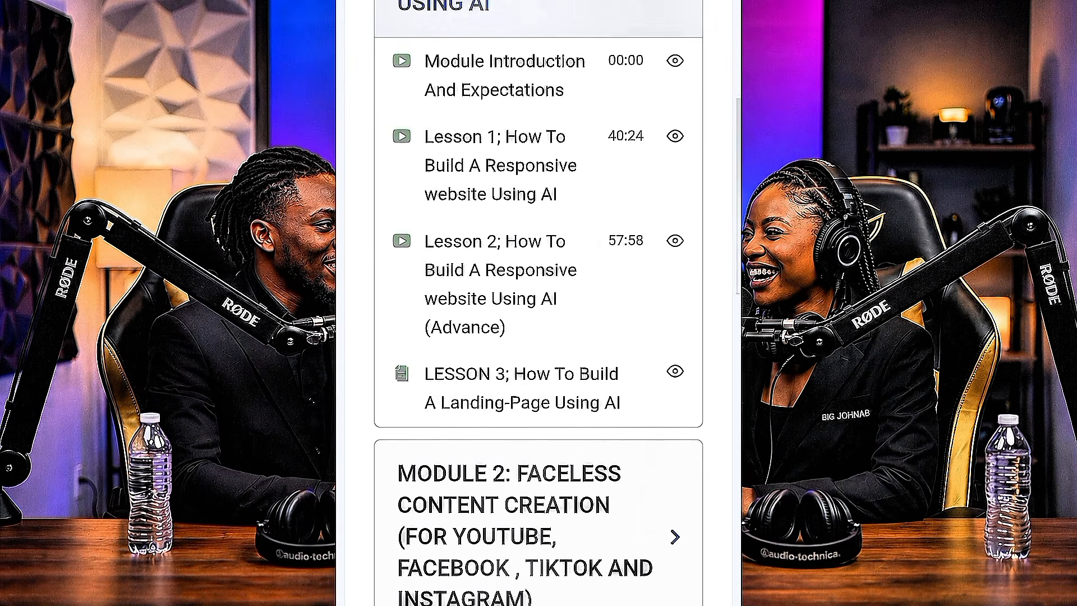